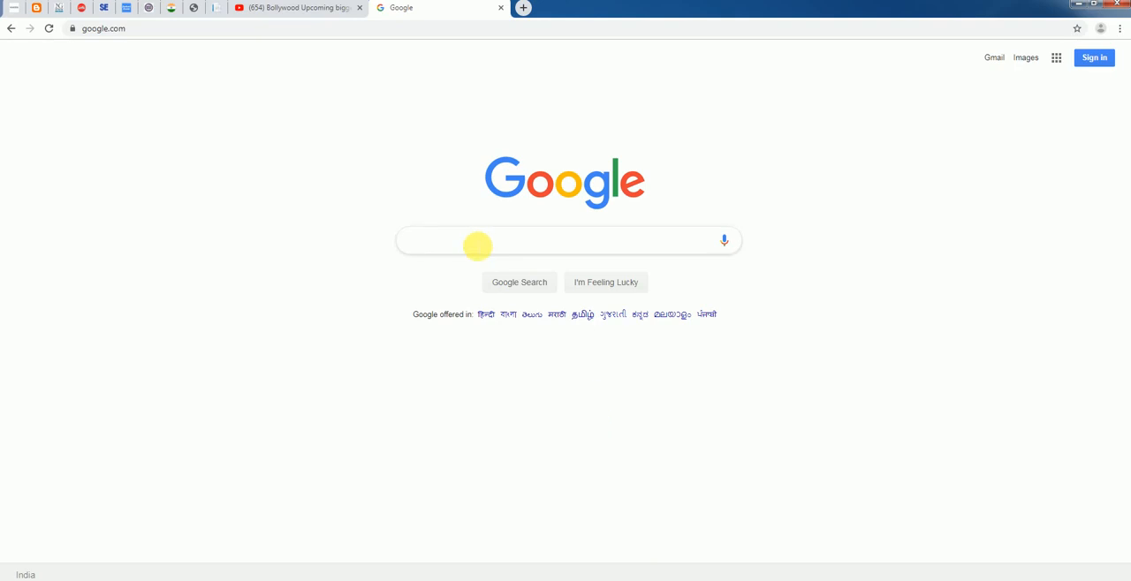
click(416, 239)
text(https://www.sainikschooladmission.in)
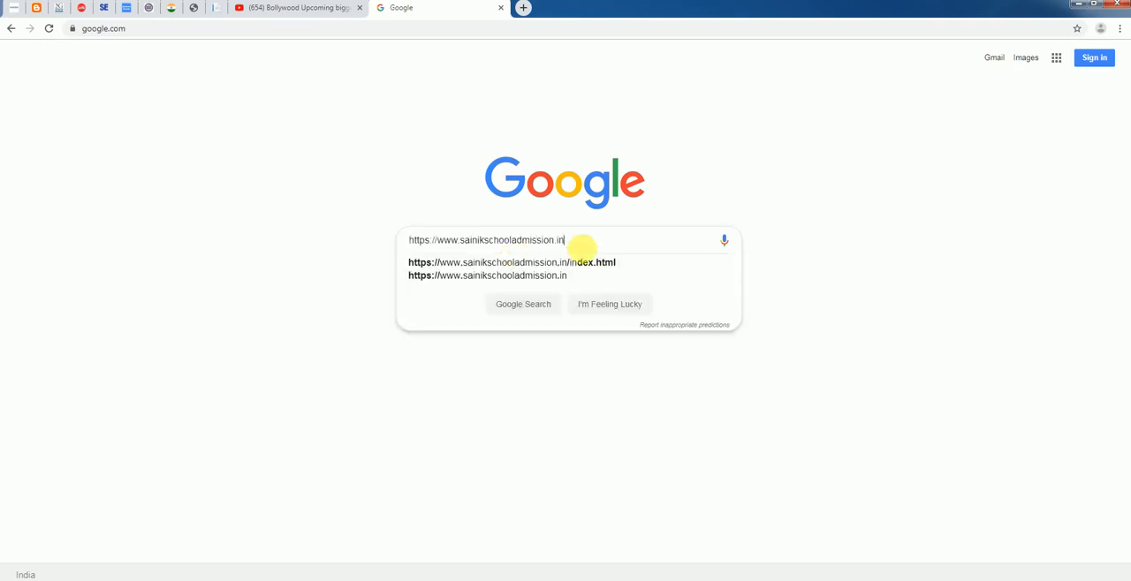
click(585, 275)
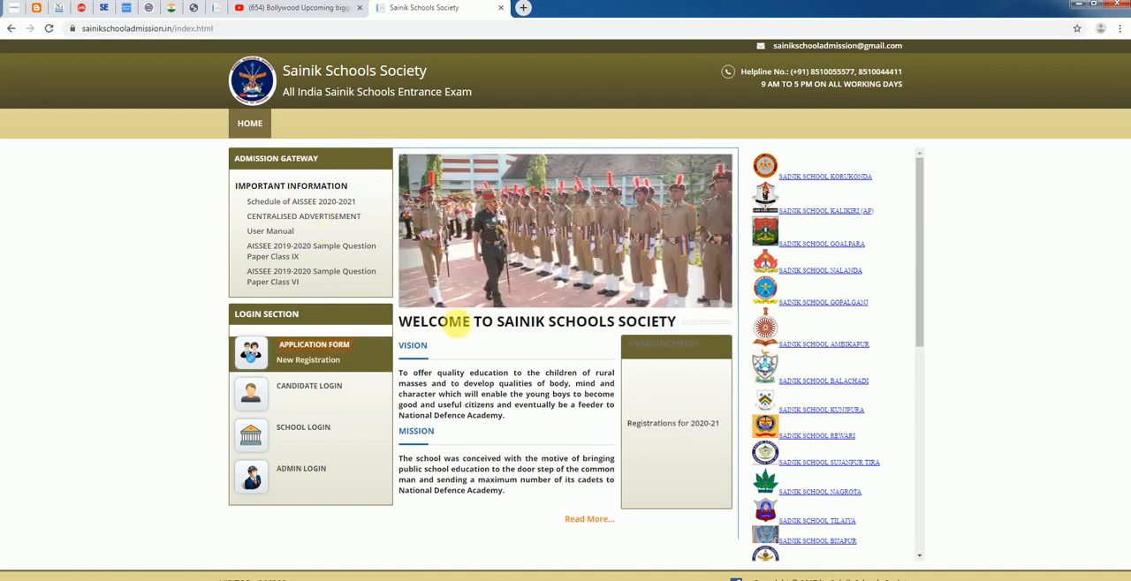
click(327, 349)
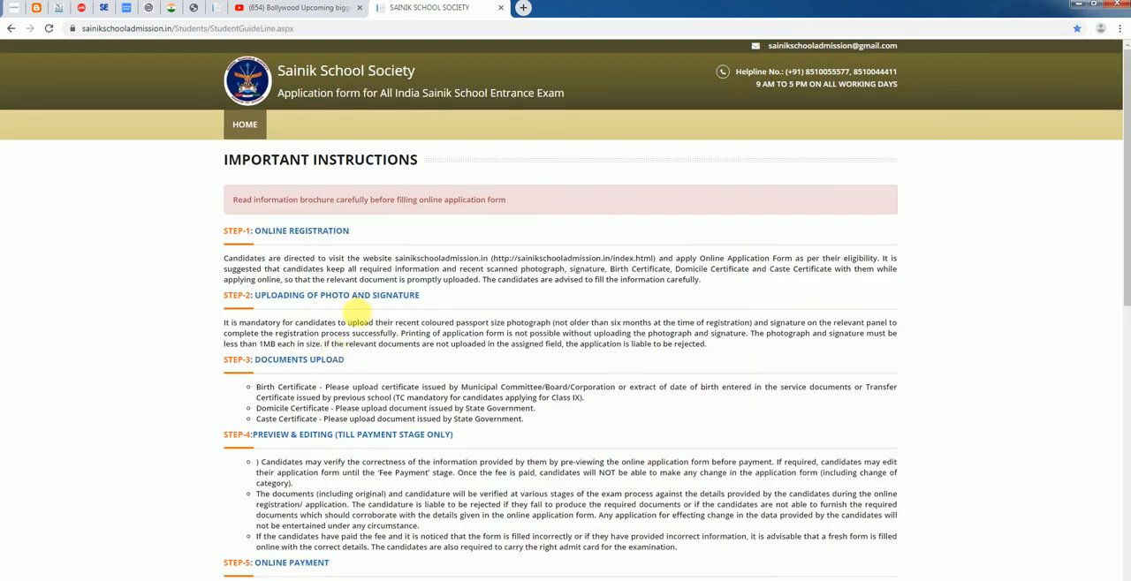
Read through the important instructions, from online registration and photo and signature upload to the documents upload section
scroll(357, 311, down, 6)
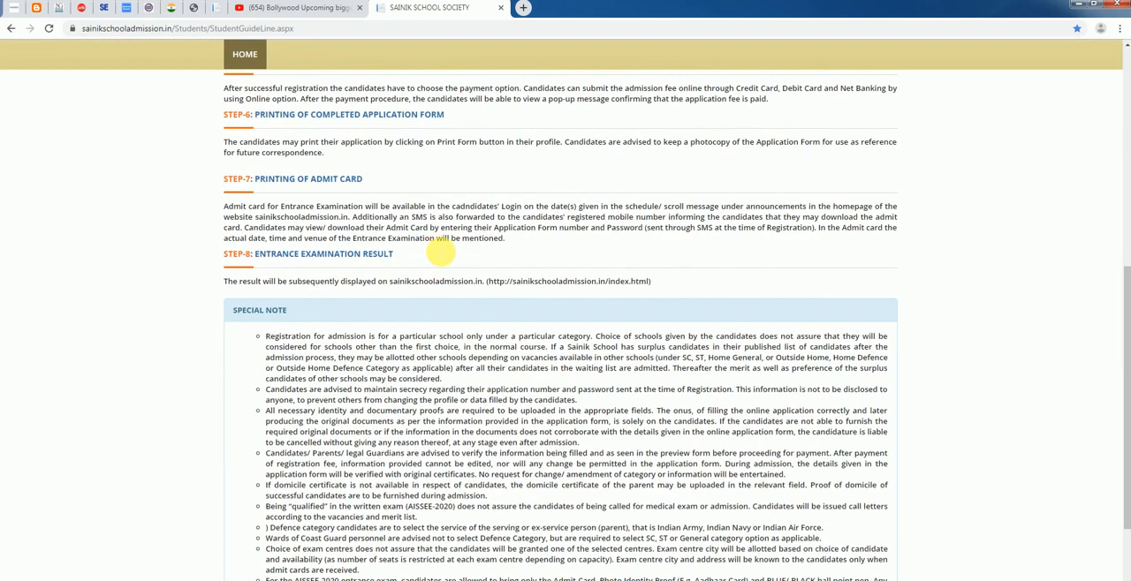
scroll(440, 254, up, 6)
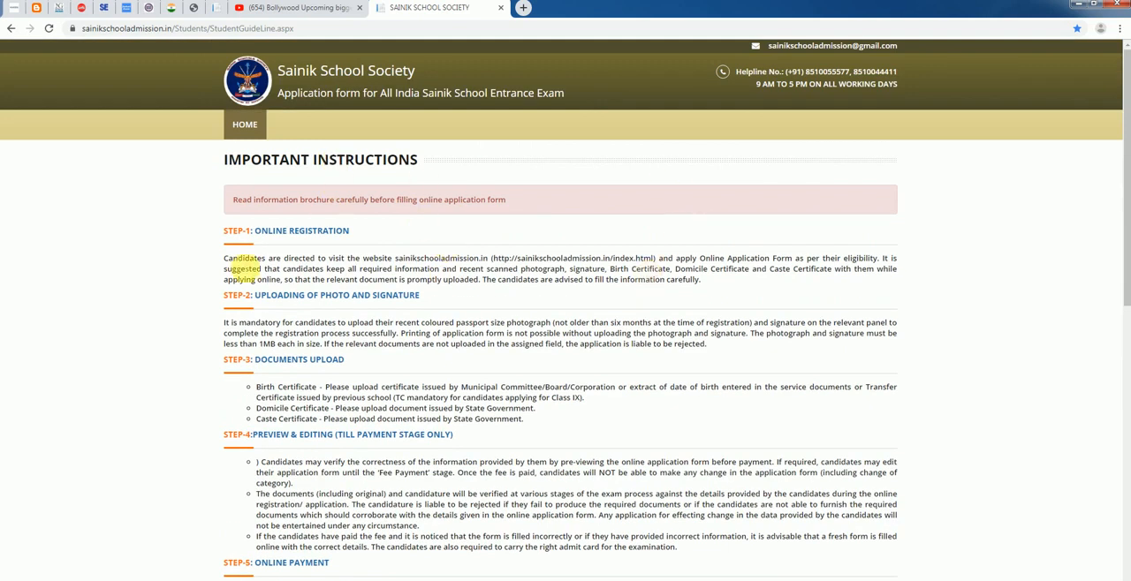
scroll(450, 274, down, 1)
scroll(450, 274, down, 1)
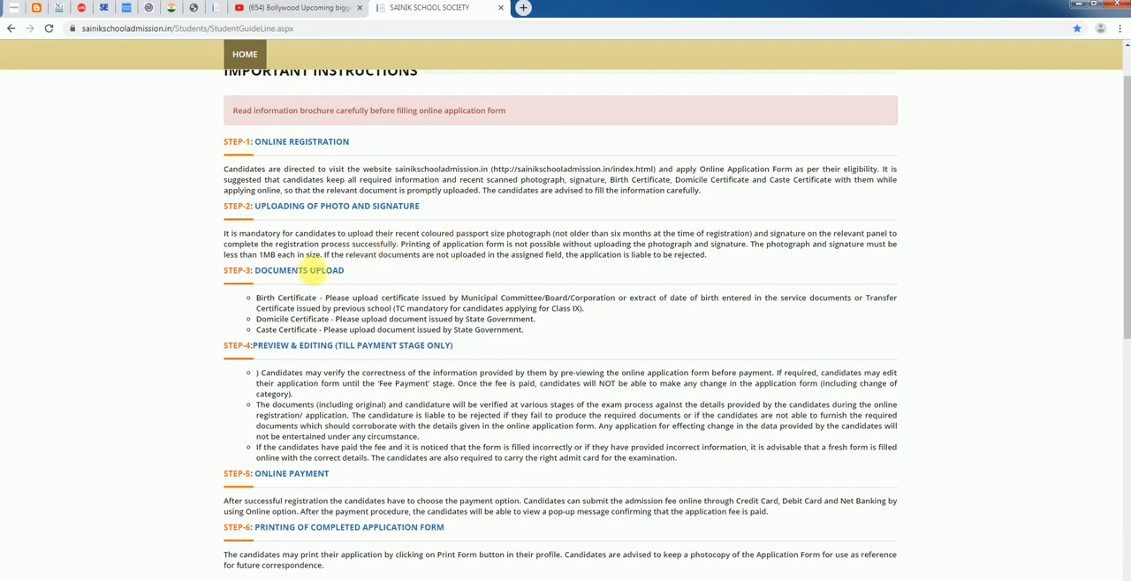
scroll(324, 296, down, 1)
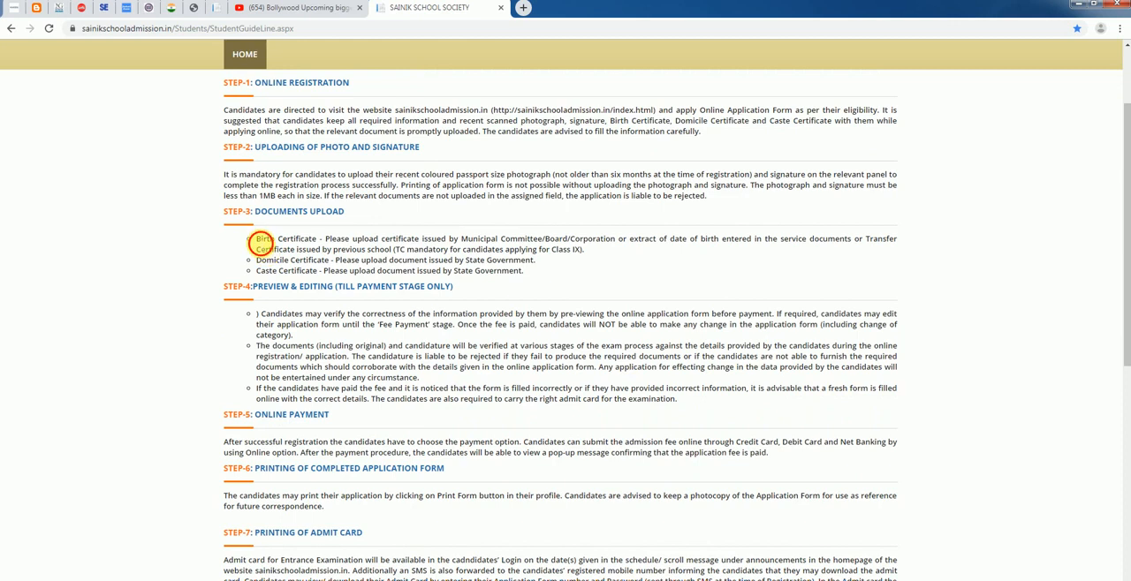
Examine the documents upload requirements for the birth, domicile and caste certificates, including the transfer certificate rule for Class IX candidates
drag(260, 243, 320, 244)
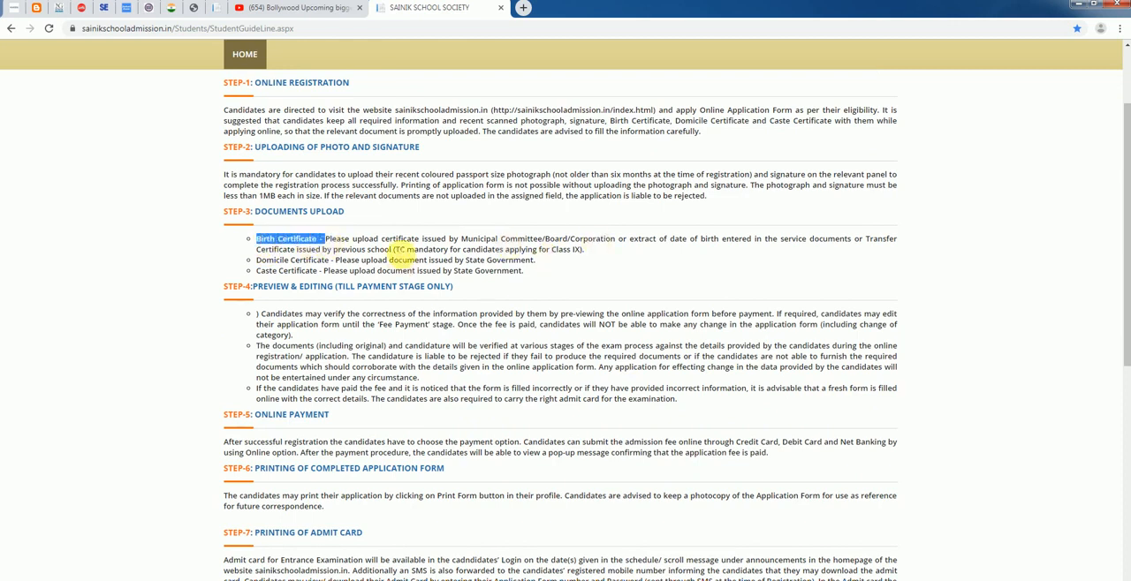
drag(395, 250, 517, 249)
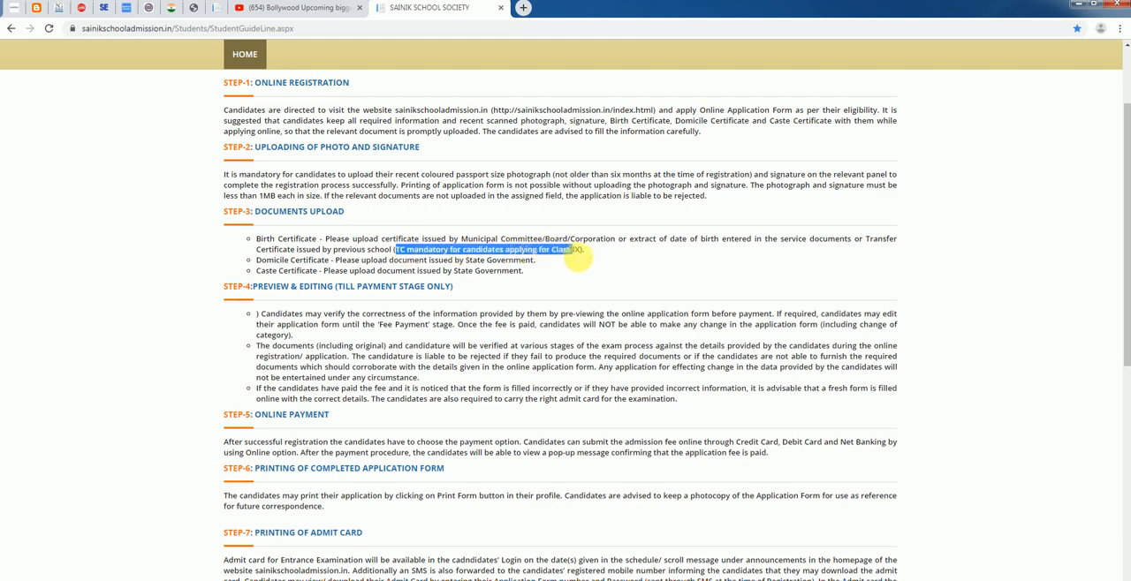
drag(581, 258, 578, 255)
click(587, 256)
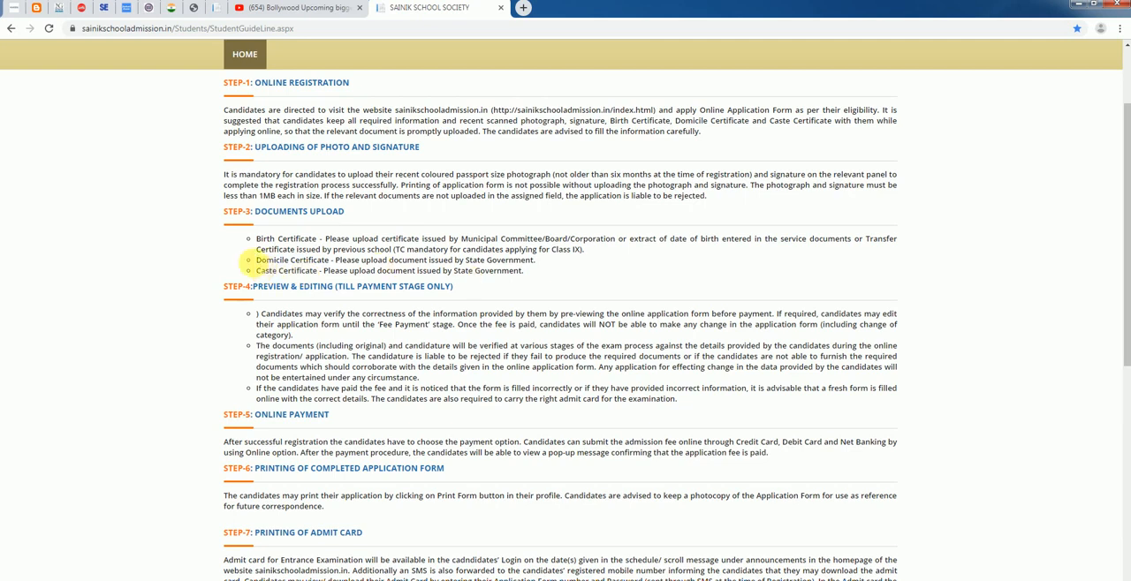
drag(265, 262, 328, 264)
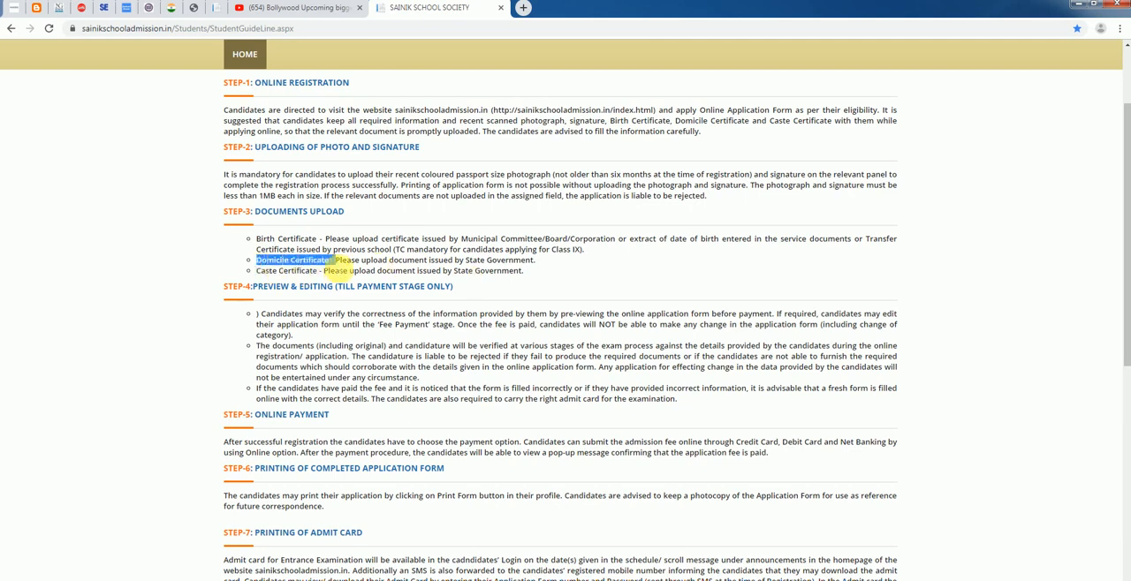
click(547, 267)
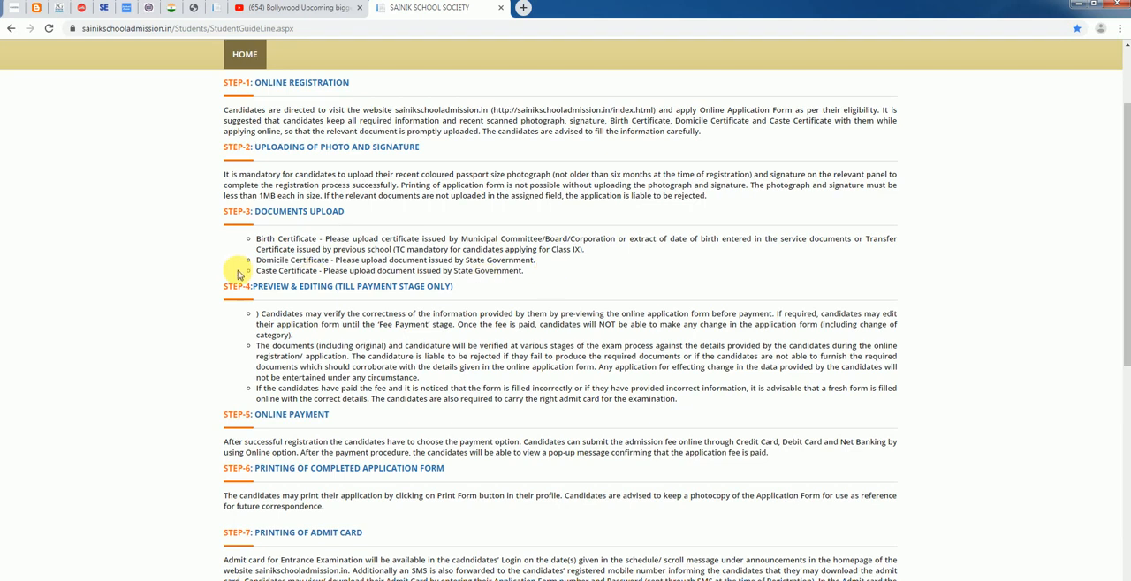
drag(255, 271, 318, 273)
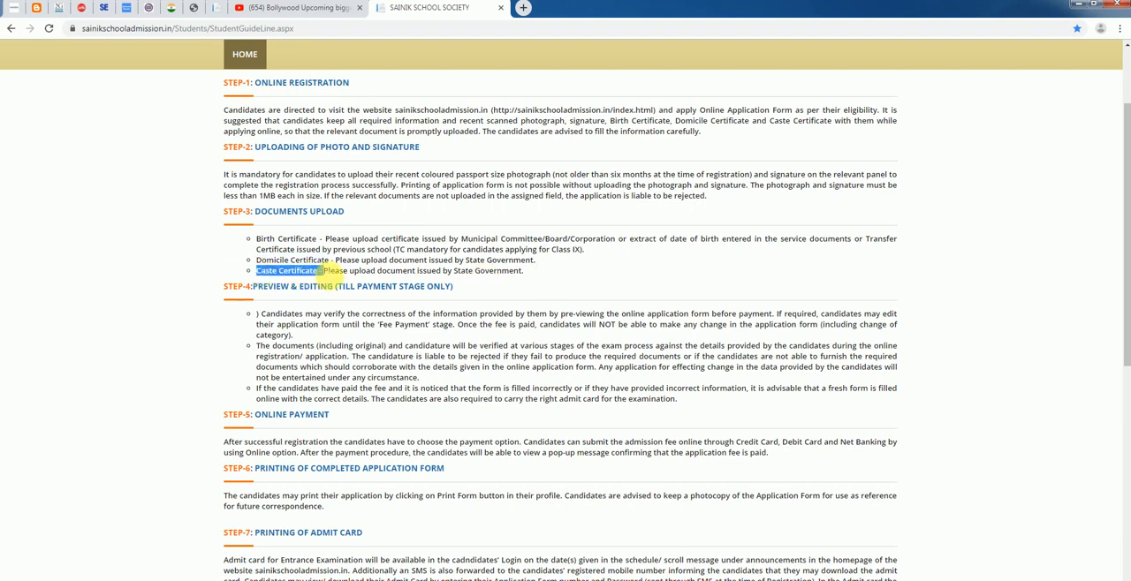
click(530, 273)
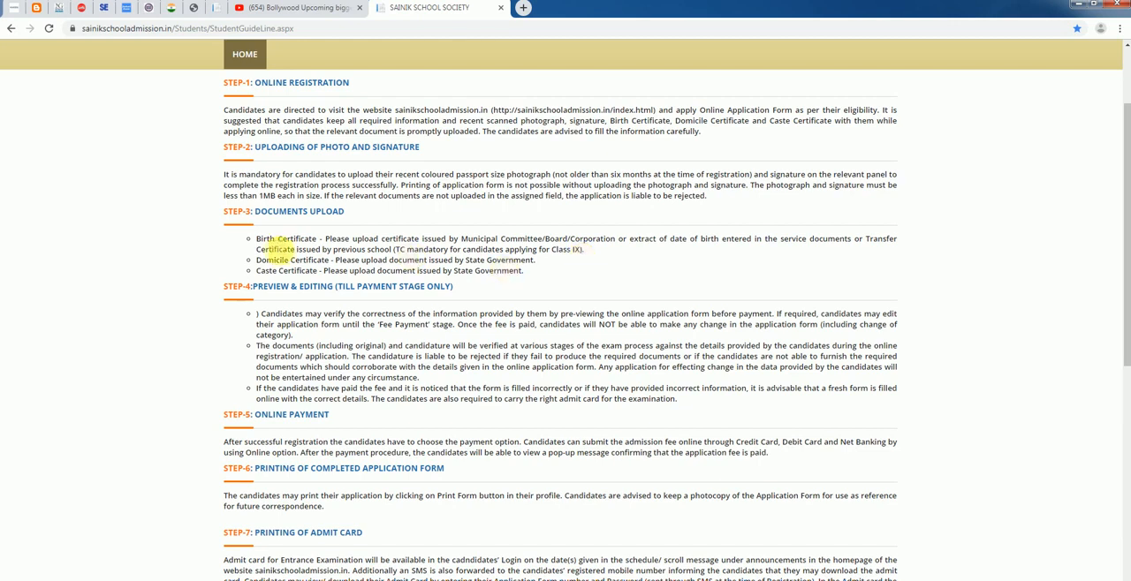
drag(272, 243, 311, 244)
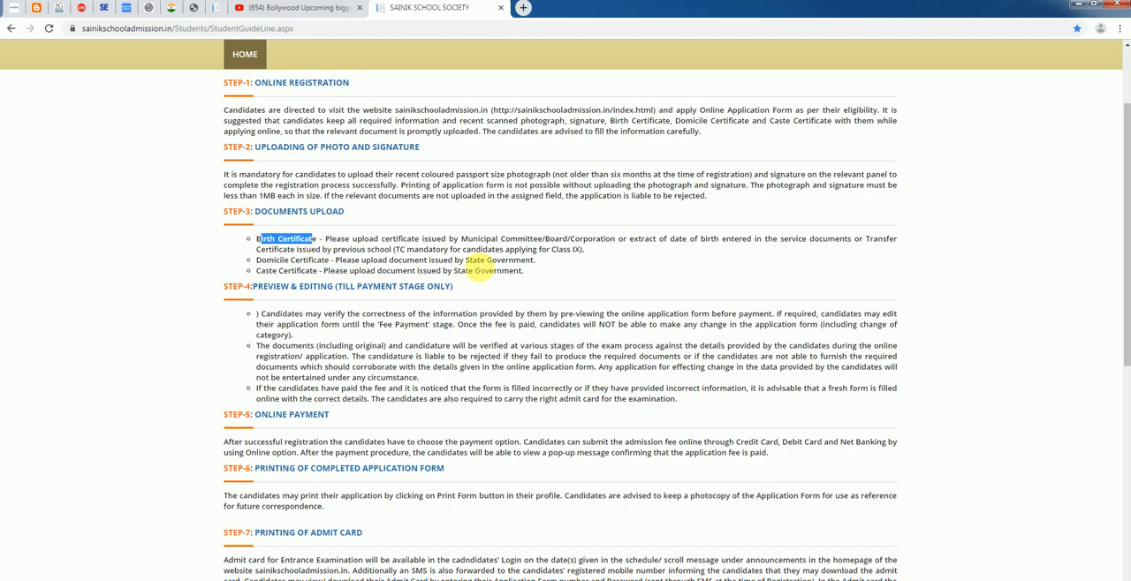
click(480, 268)
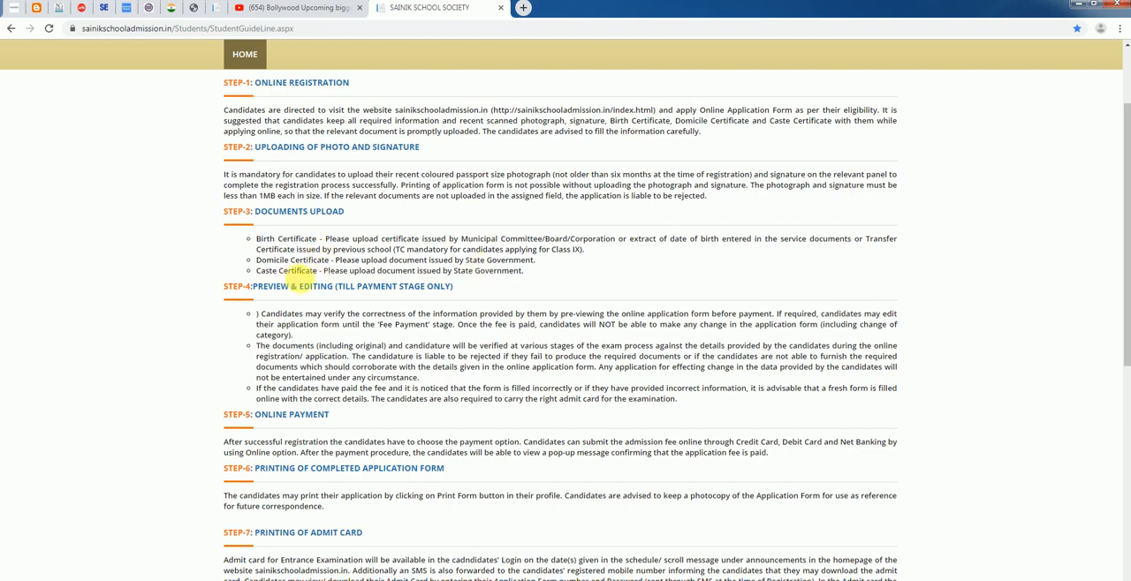
Declare that all the instructions have been read and understood, and proceed to fill the application form
scroll(281, 290, down, 1)
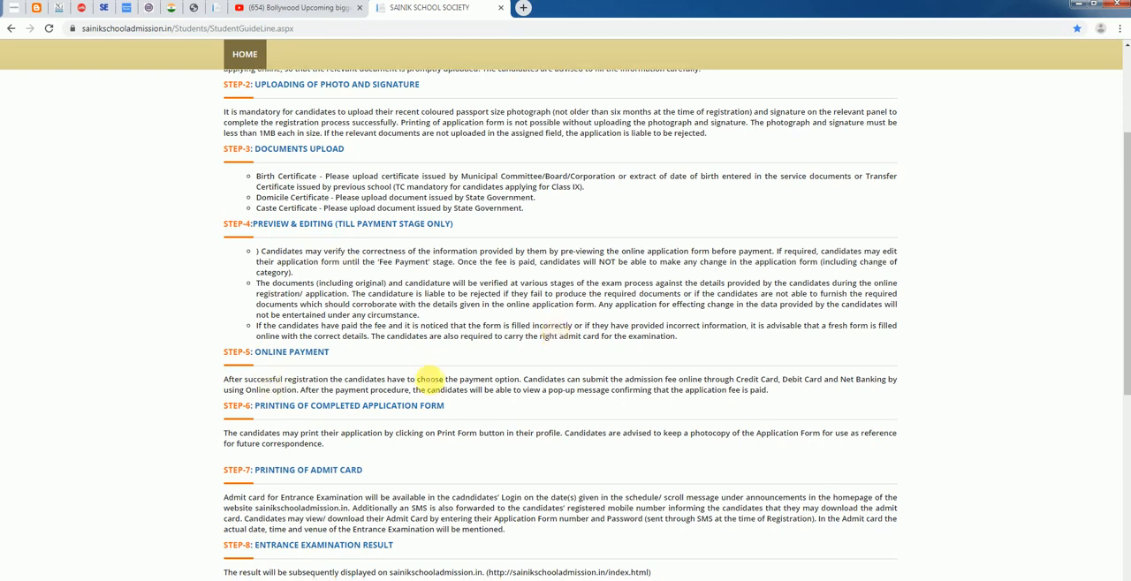
scroll(300, 382, down, 1)
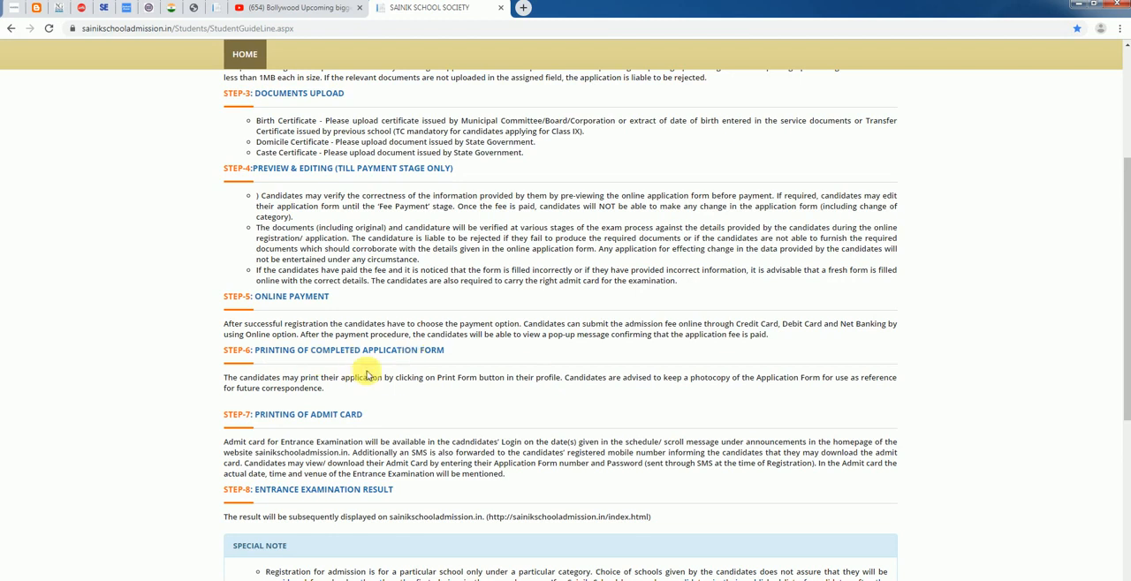
scroll(373, 372, down, 4)
scroll(373, 377, down, 3)
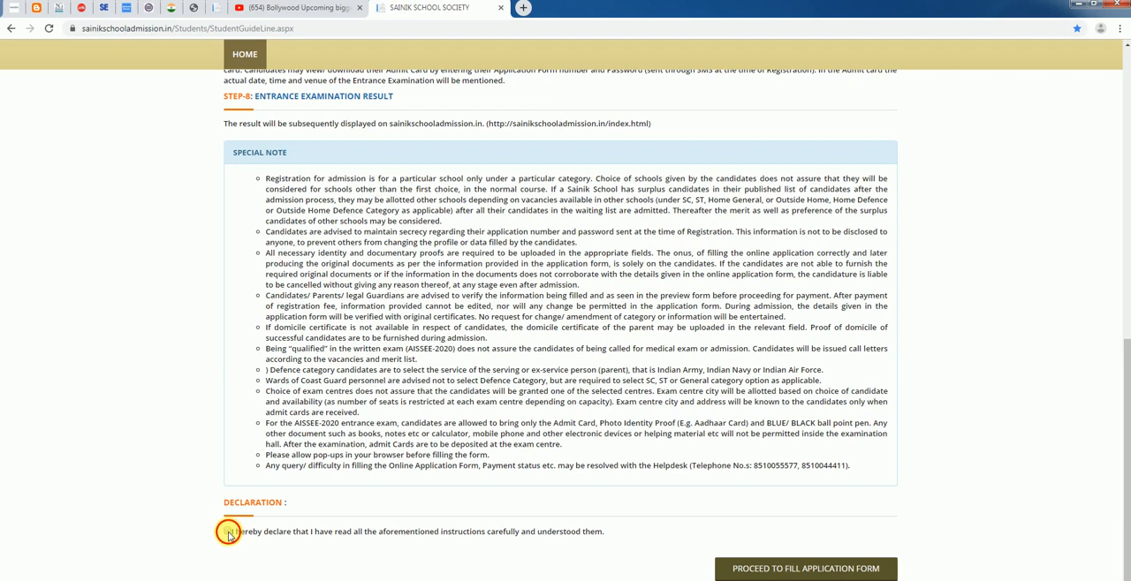
click(228, 532)
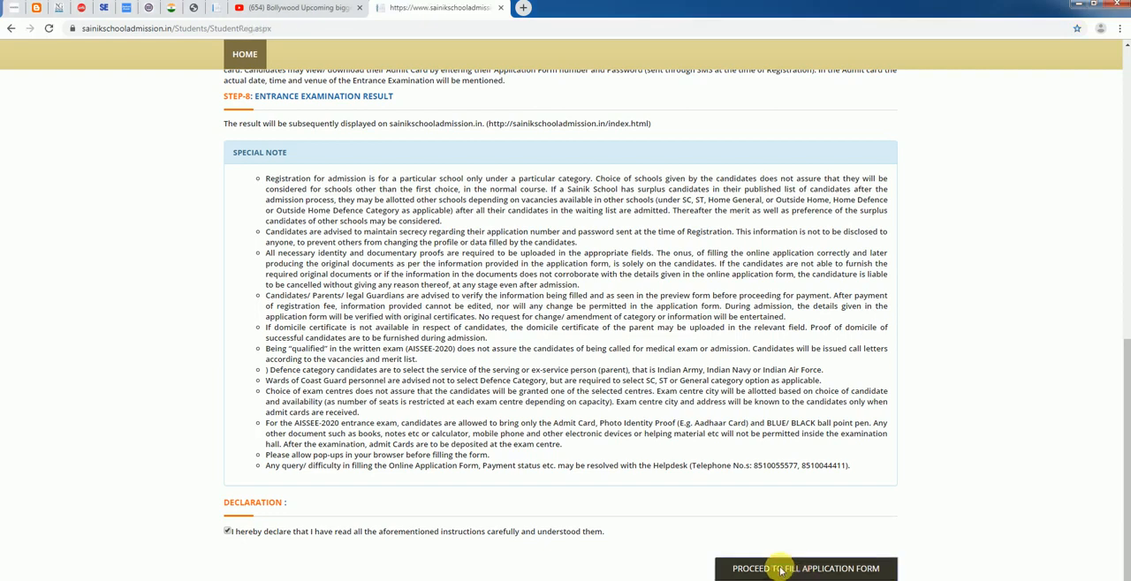
Look over the blank admission form's sections for class, candidate, school, exam city and parent details
scroll(181, 254, down, 2)
scroll(186, 265, down, 5)
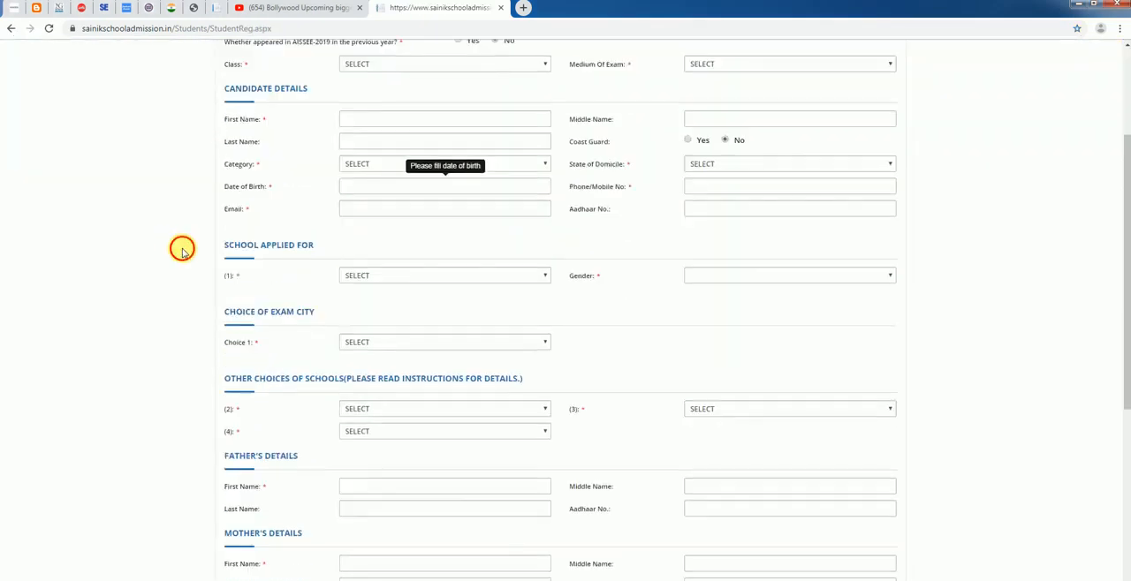
scroll(223, 317, up, 7)
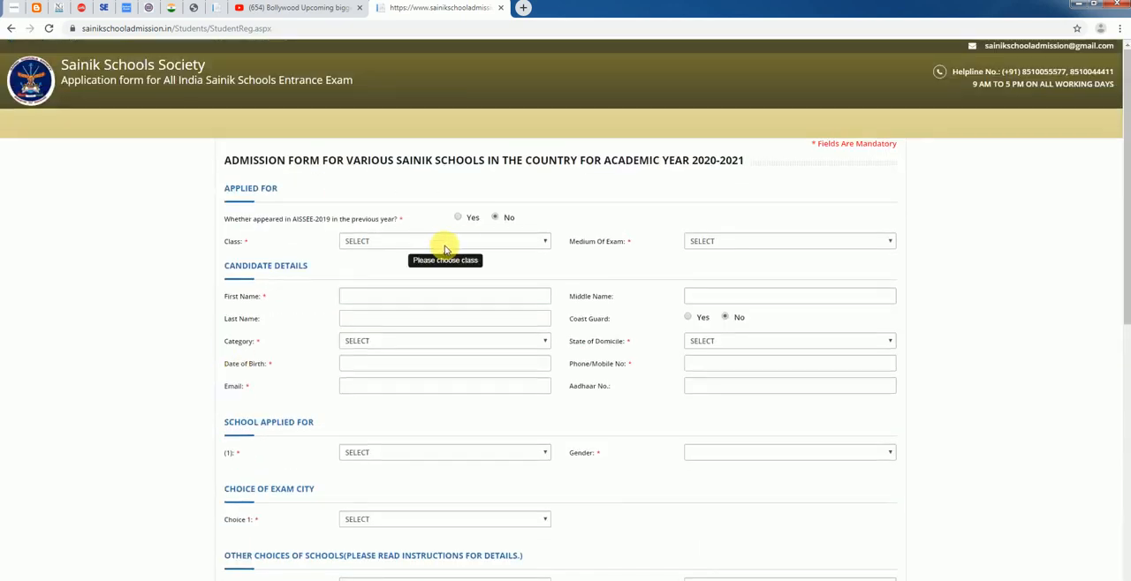
scroll(351, 334, down, 1)
scroll(351, 334, down, 1)
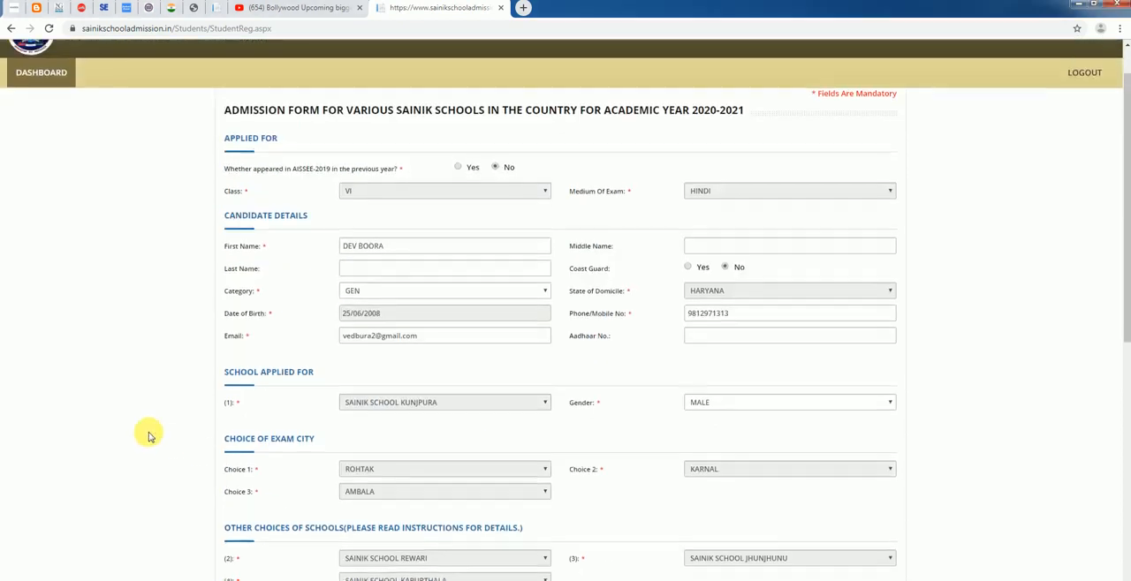
Examine the filled admission form from the class and candidate details down to the addresses and the declaration
scroll(148, 436, up, 1)
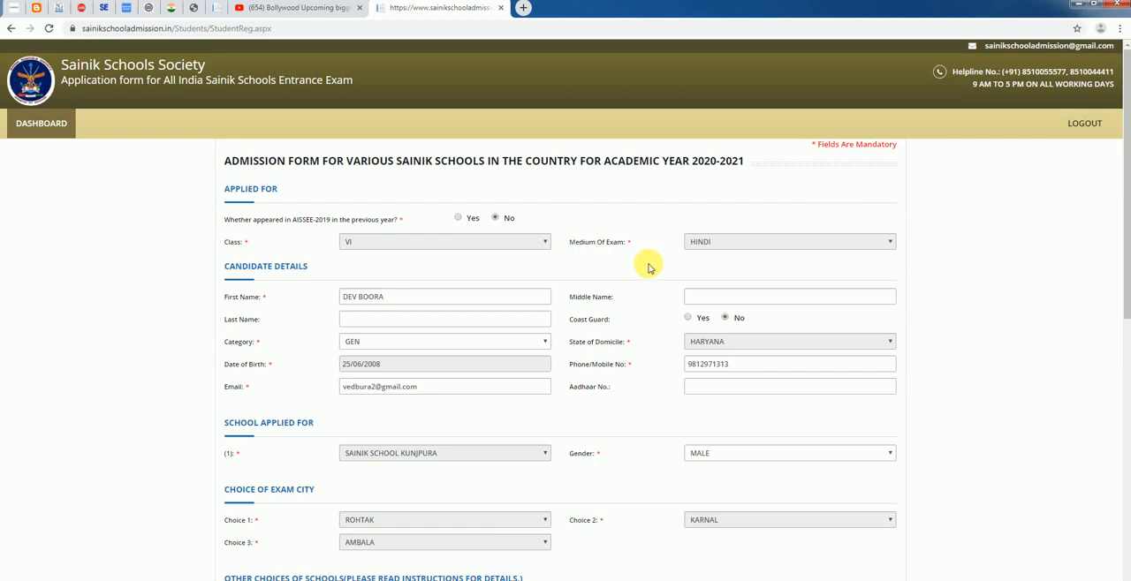
scroll(627, 247, down, 1)
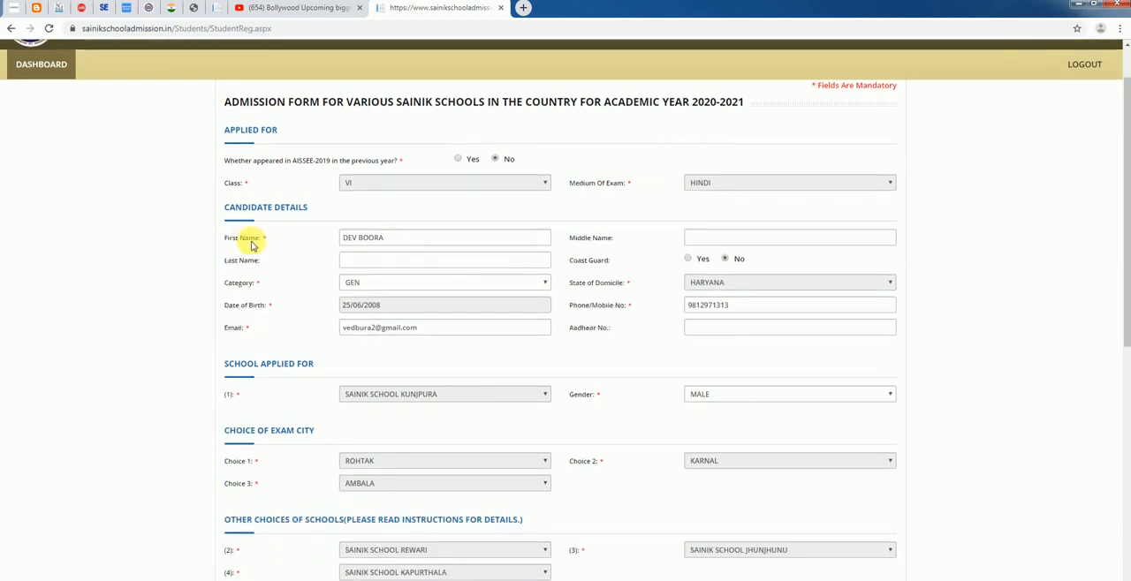
scroll(664, 247, down, 2)
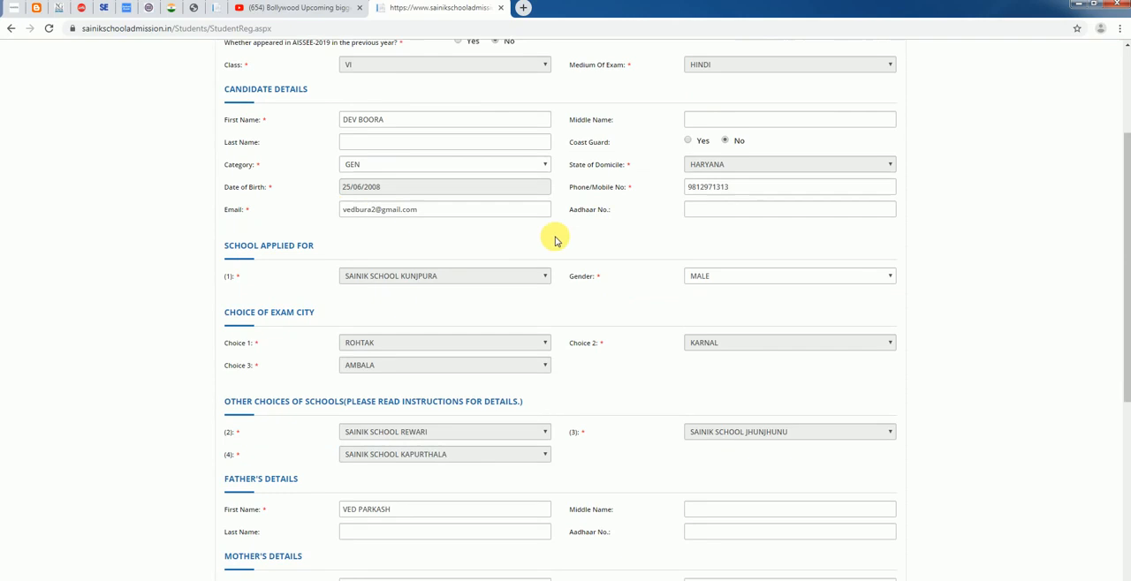
scroll(437, 396, down, 5)
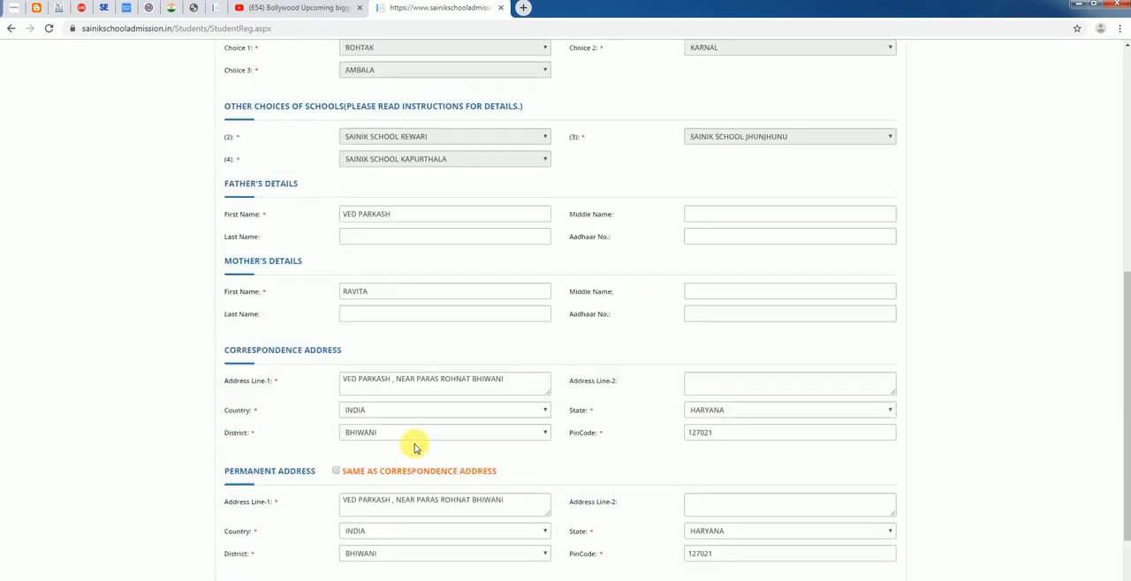
scroll(414, 448, down, 2)
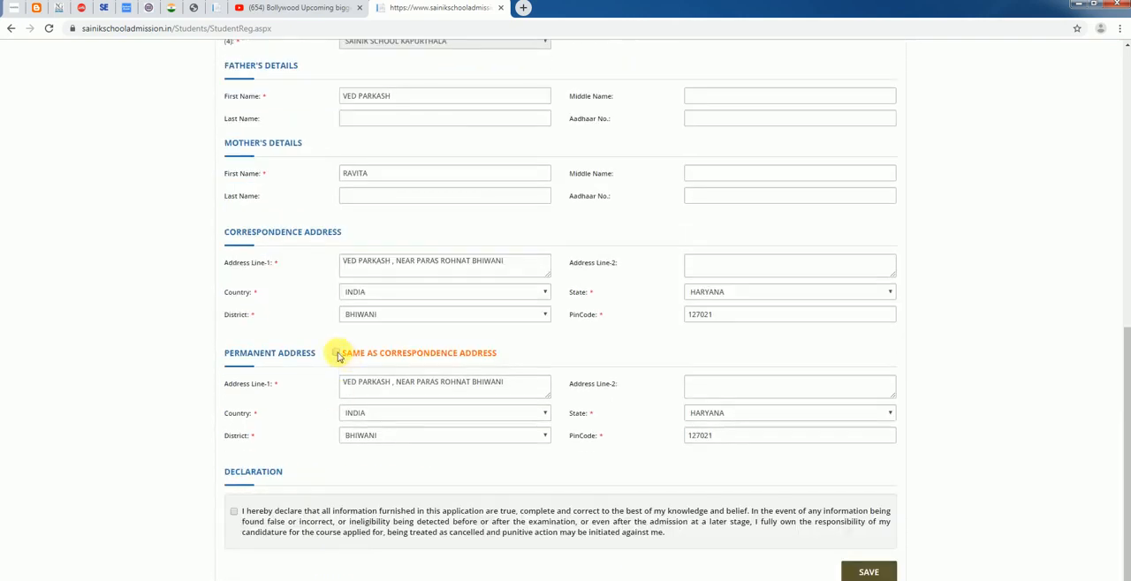
scroll(232, 502, down, 1)
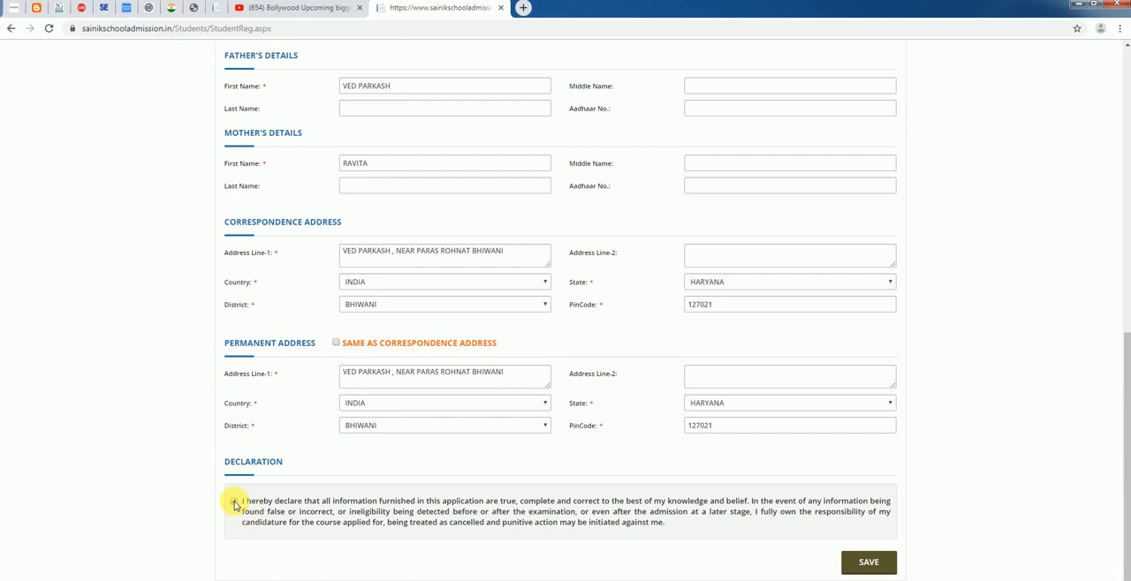
scroll(378, 305, up, 2)
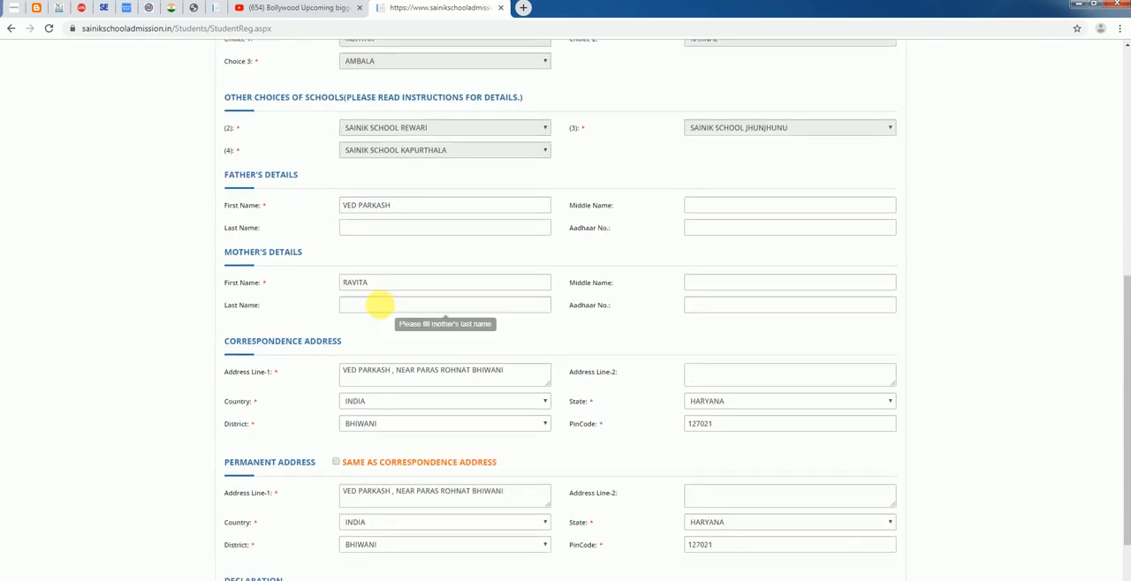
scroll(378, 305, up, 3)
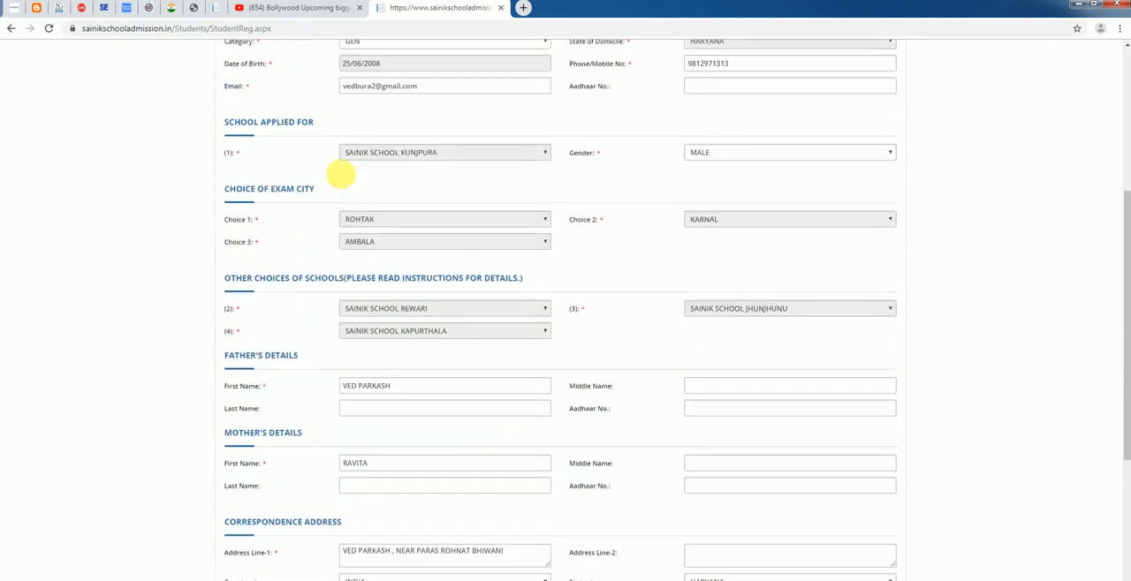
scroll(340, 175, up, 3)
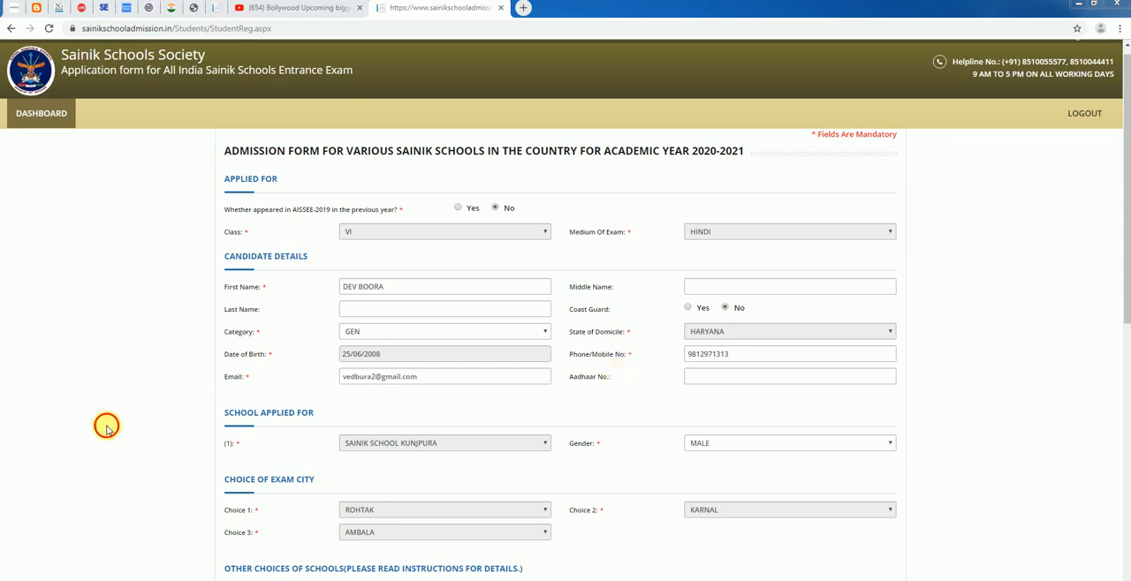
Review the filled admission form, mark the permanent address as same as the correspondence address, and save the form
scroll(272, 415, down, 1)
scroll(271, 416, down, 1)
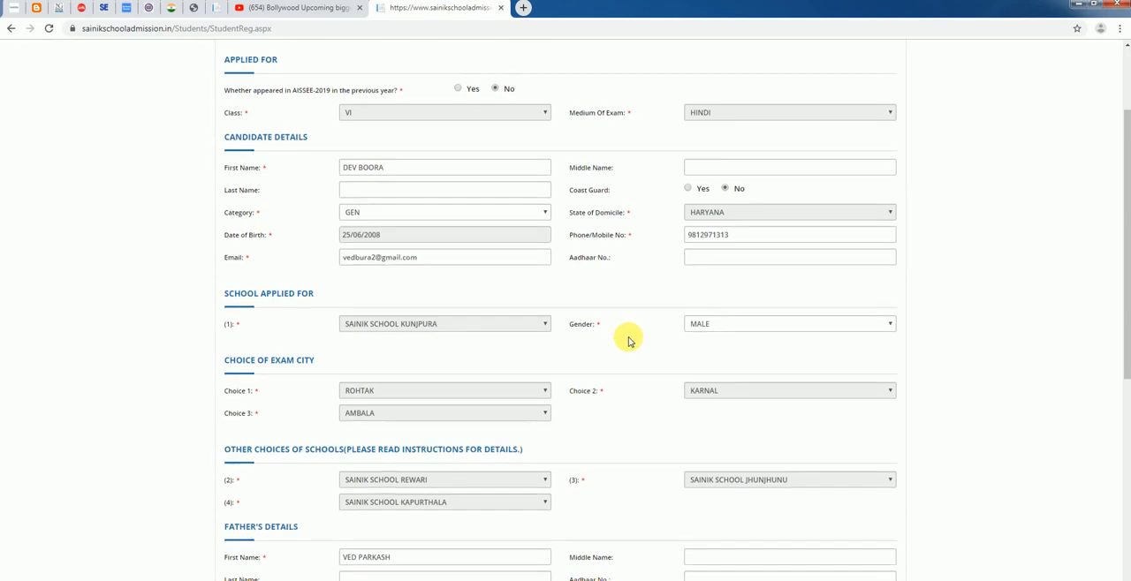
scroll(627, 338, down, 1)
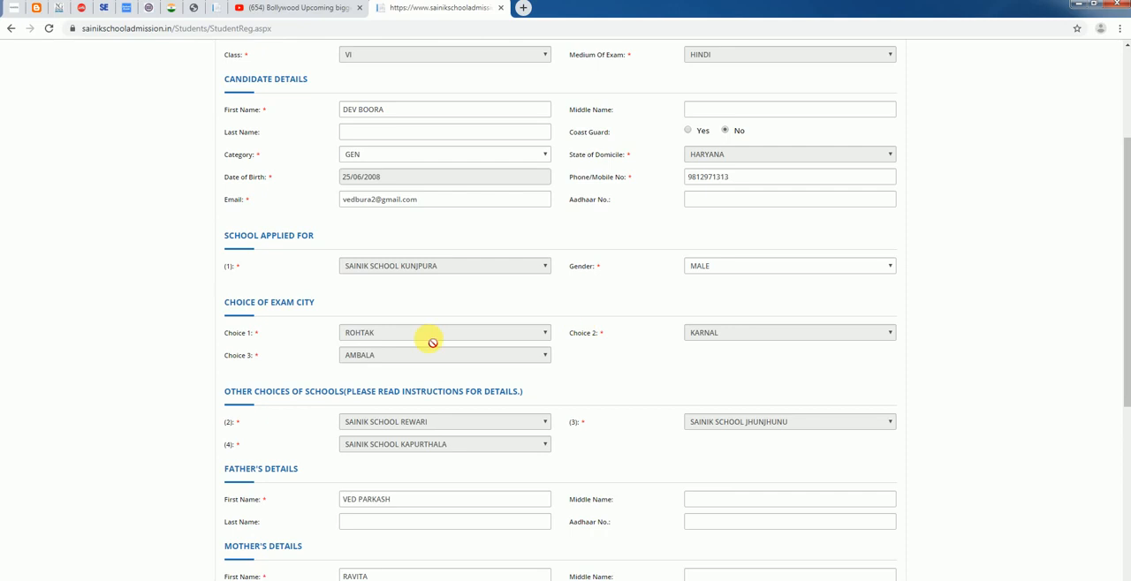
scroll(230, 424, down, 1)
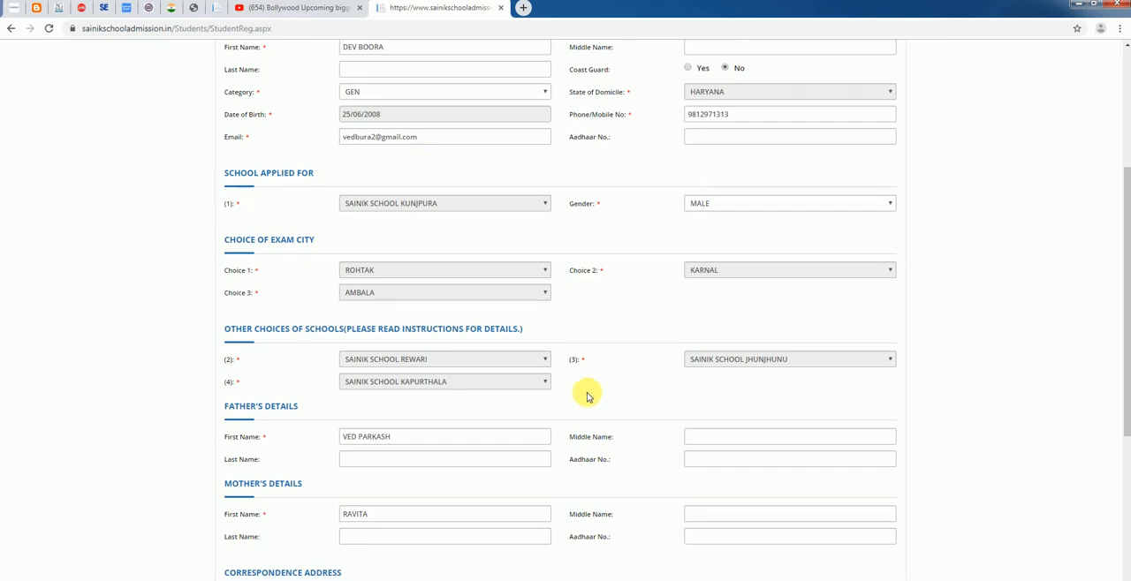
scroll(538, 475, down, 3)
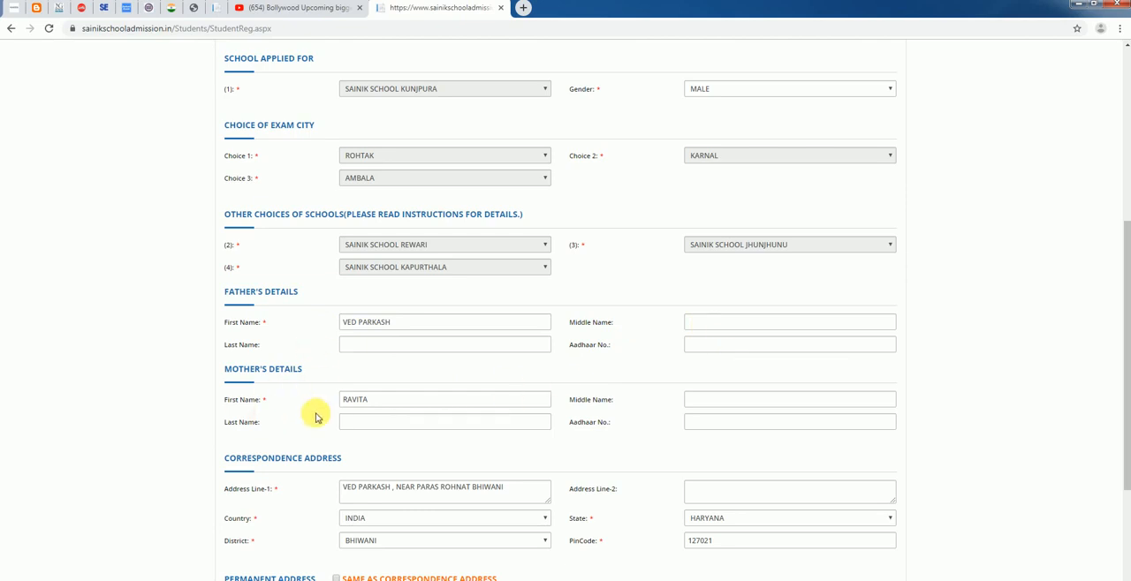
scroll(501, 477, down, 1)
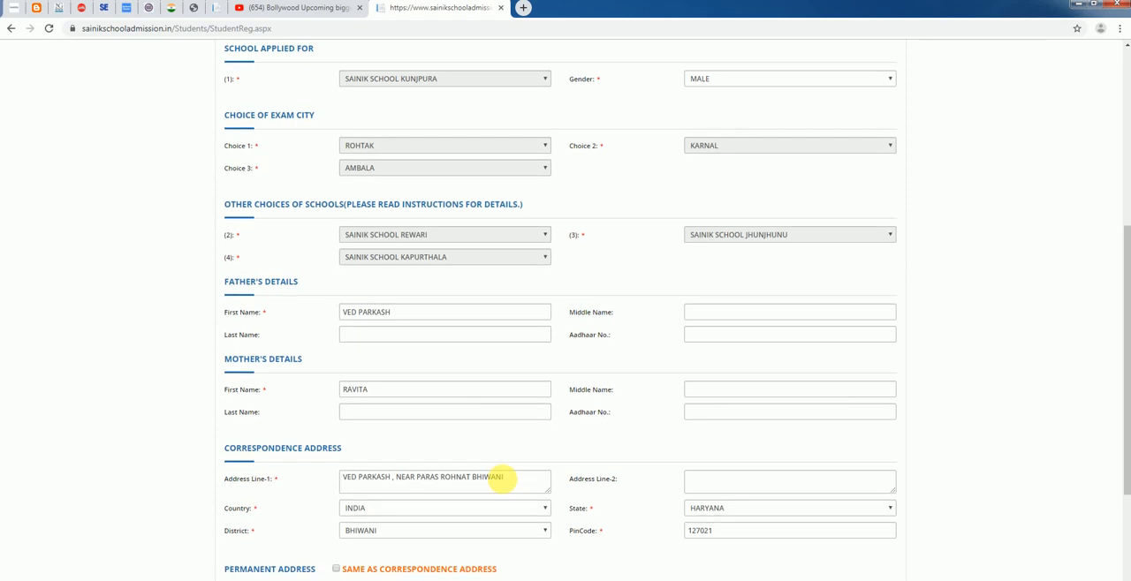
scroll(336, 434, down, 3)
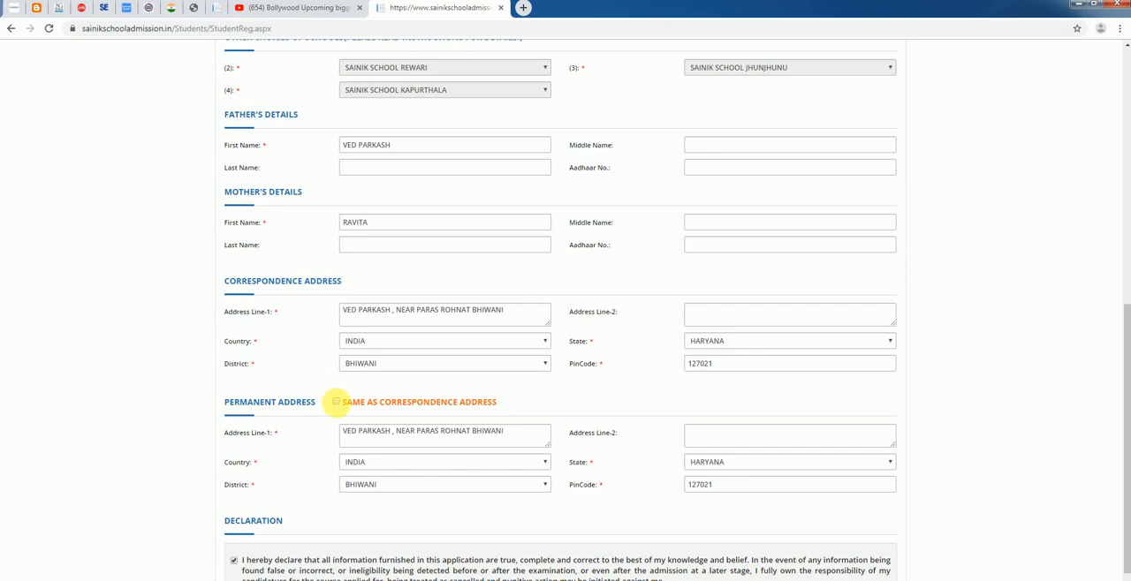
click(336, 402)
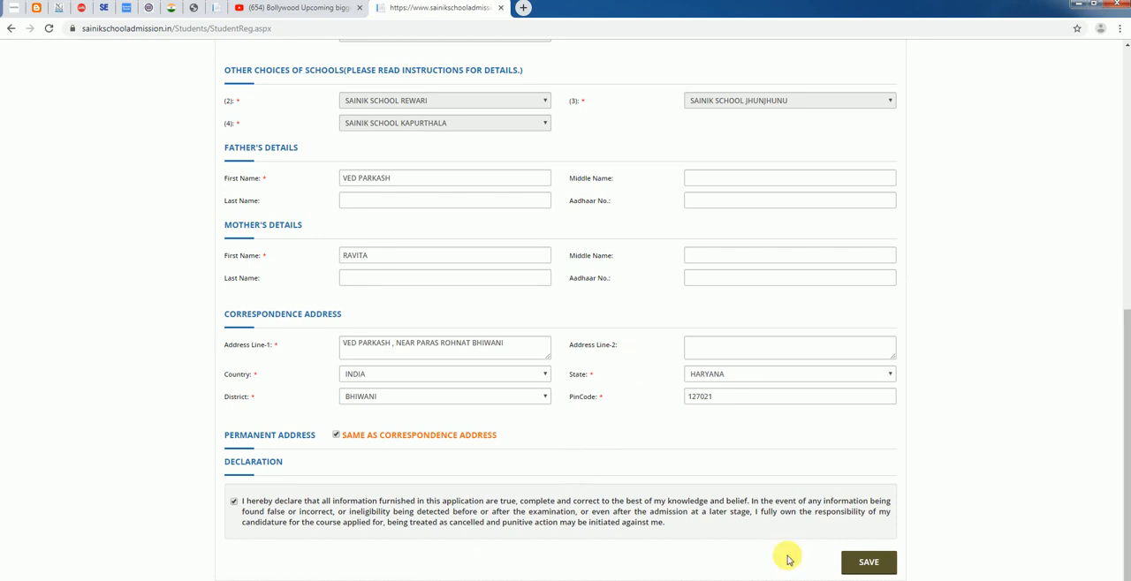
click(872, 565)
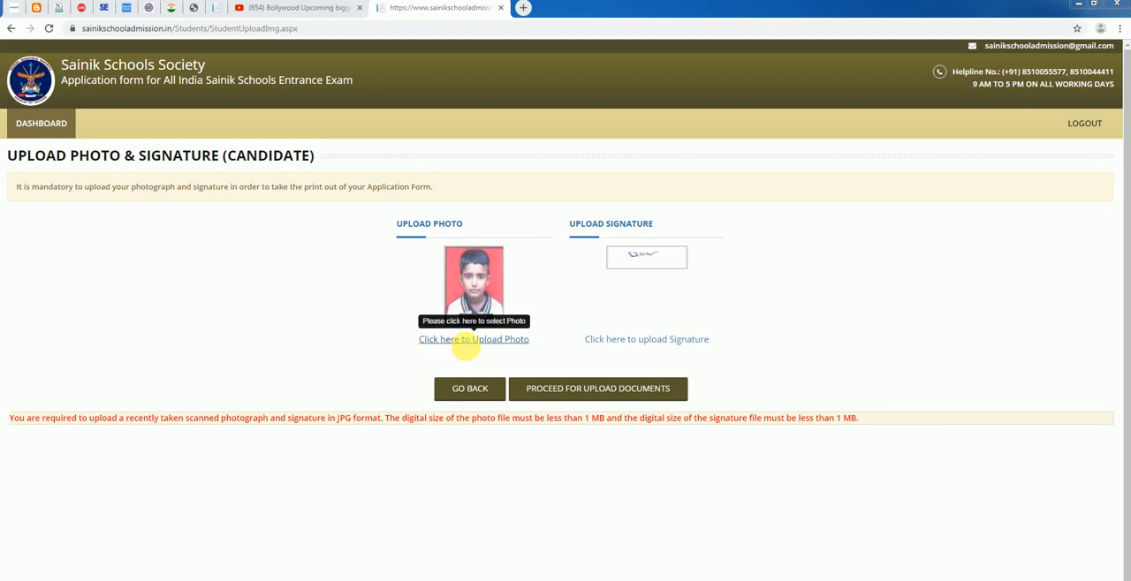
Open the candidate's photo upload, and choose the DOB image file for the Age Certificate in the documents upload
click(466, 343)
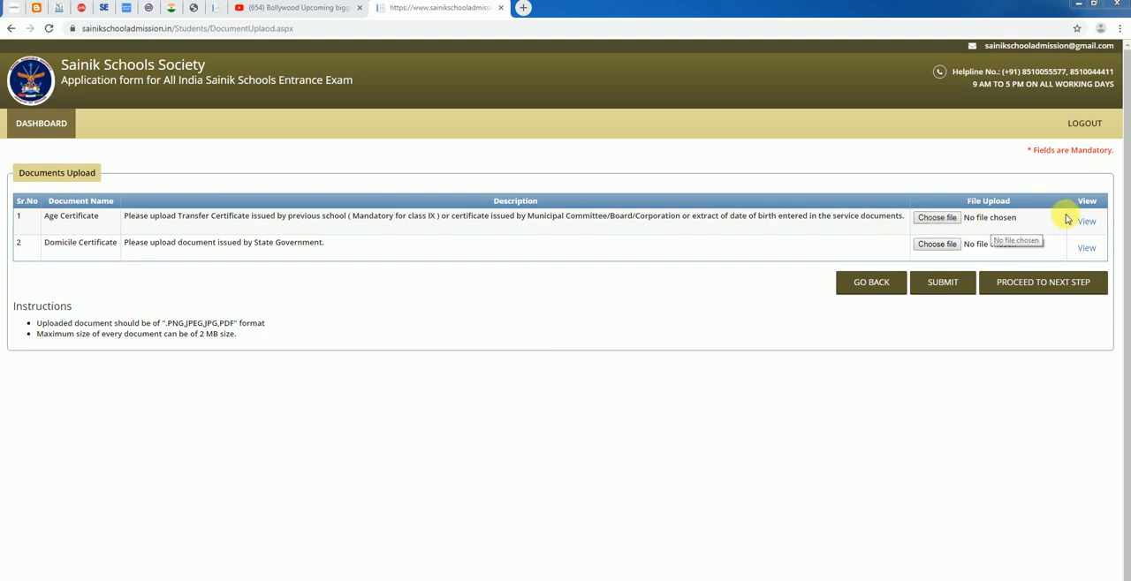
click(939, 219)
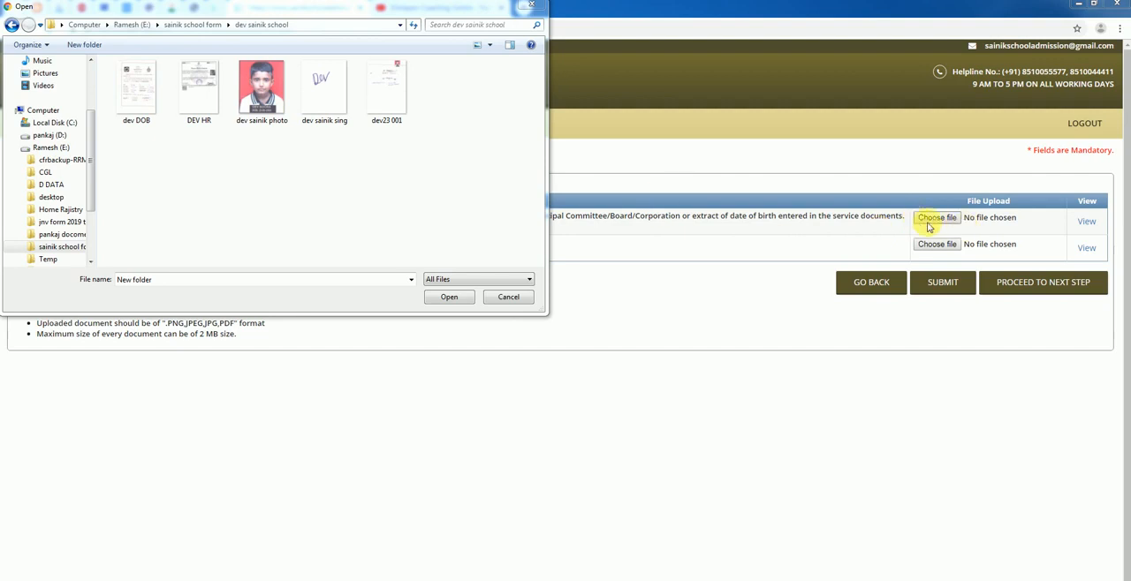
click(147, 120)
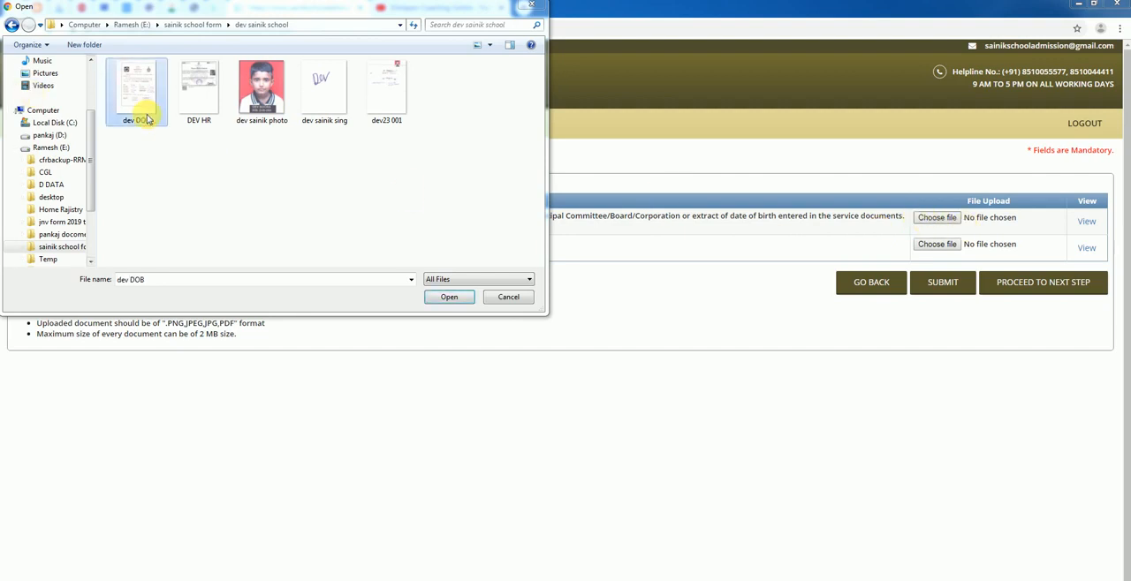
click(450, 298)
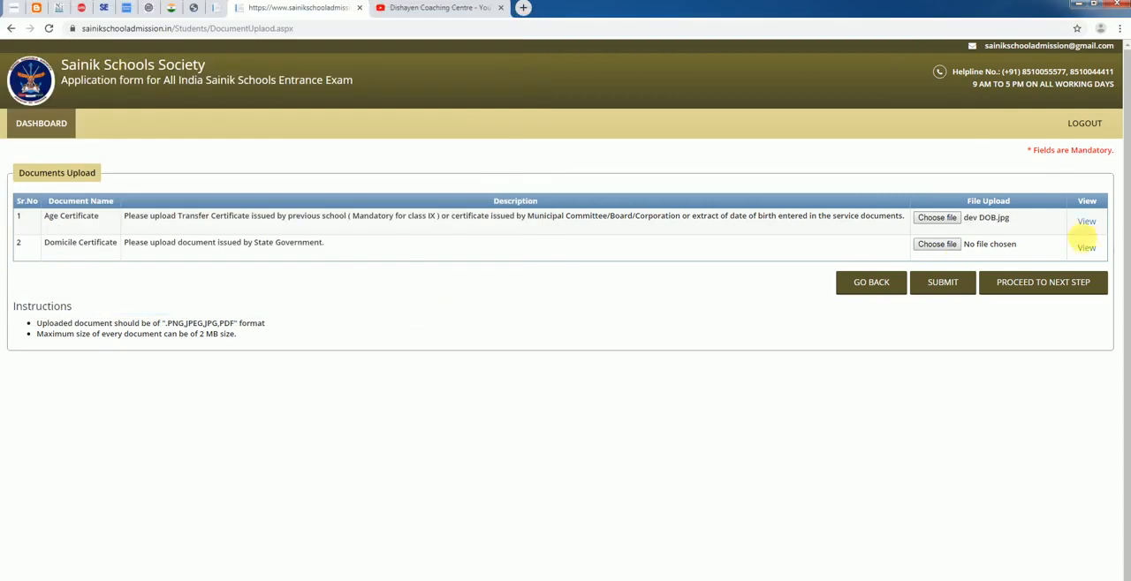
Request a view of the Age Certificate, and choose the HR image file for the Domicile Certificate
click(1091, 224)
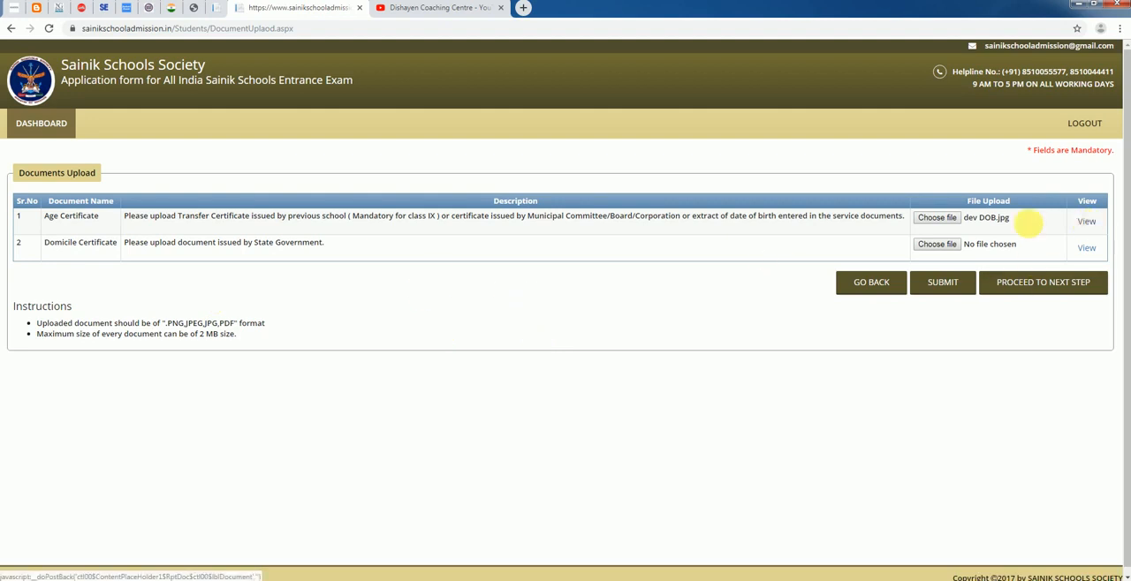
click(1090, 225)
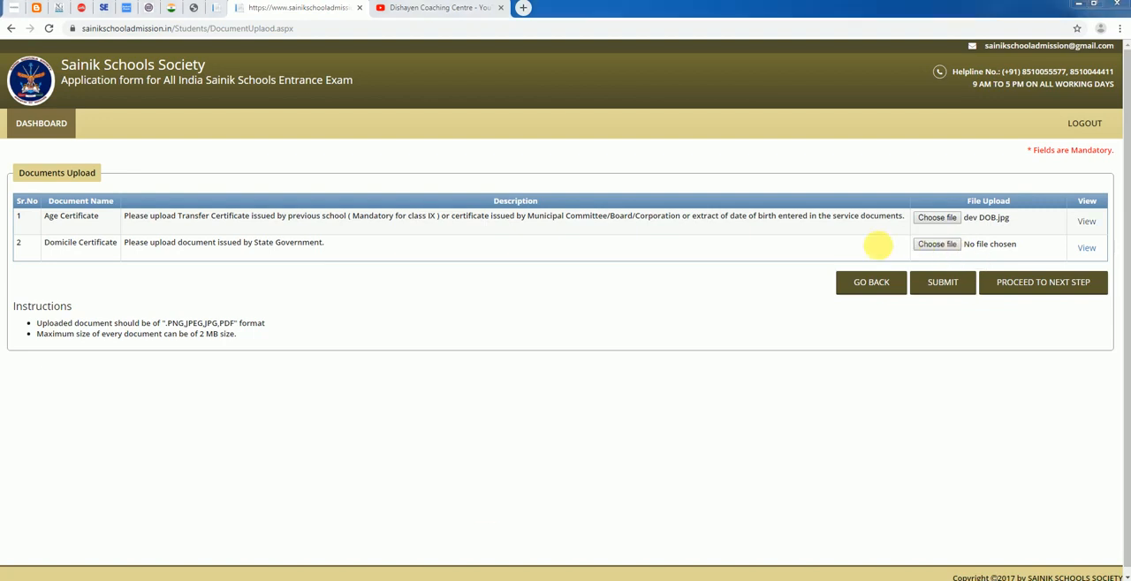
click(927, 249)
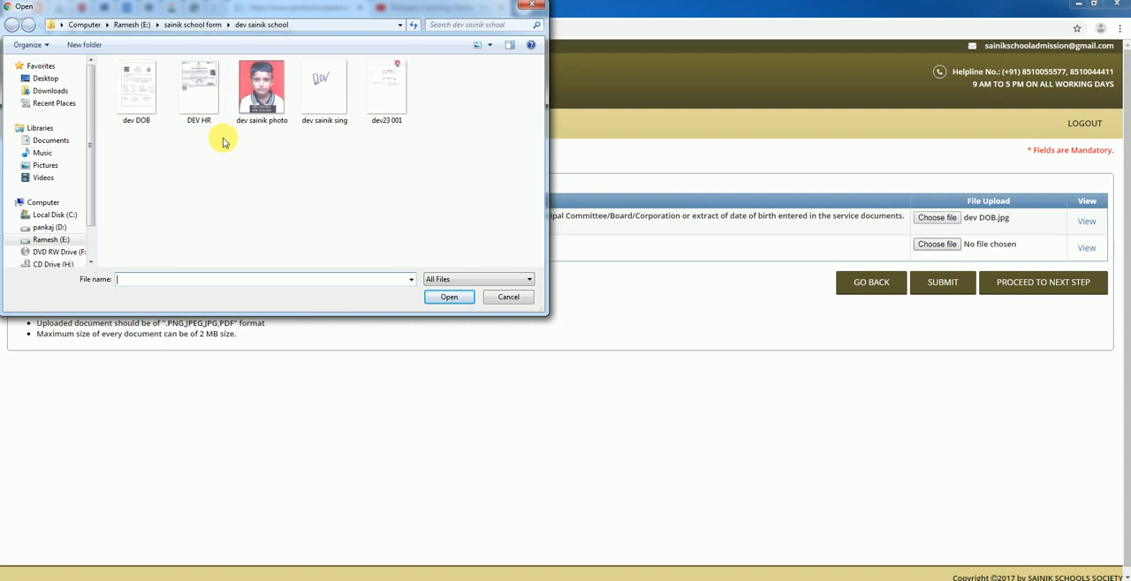
click(196, 97)
click(450, 297)
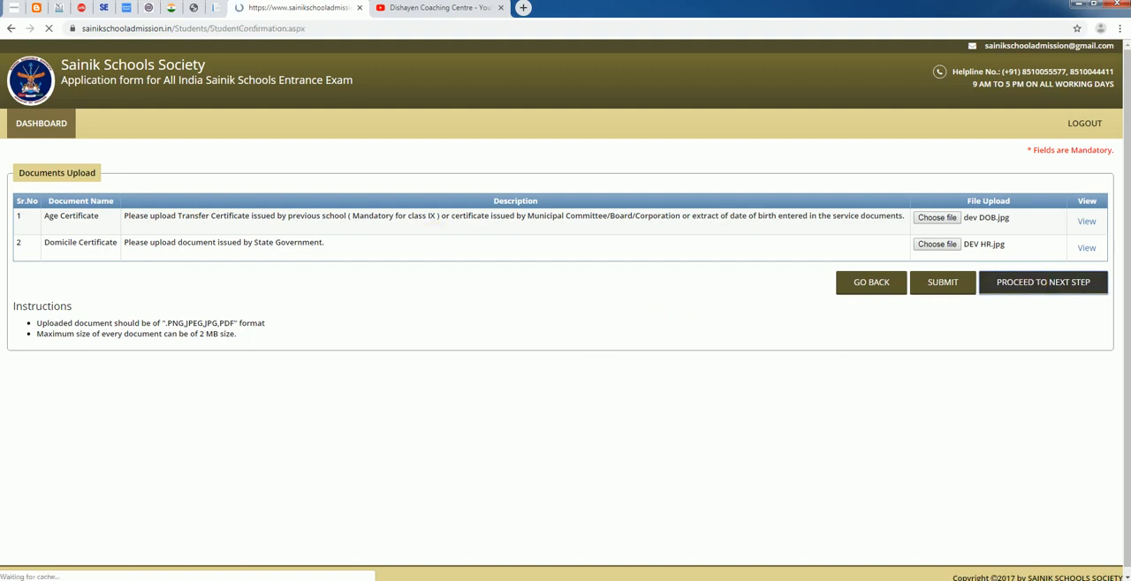
Review the candidate form preview, declare all the given details true and correct, and confirm proceeding for payment
scroll(395, 303, down, 5)
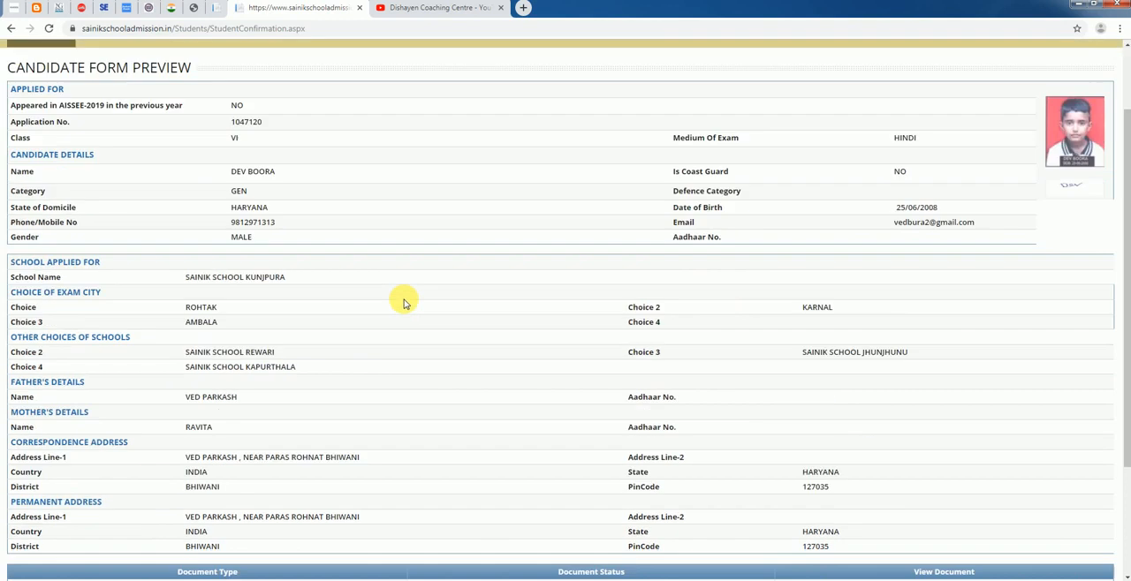
scroll(407, 301, up, 5)
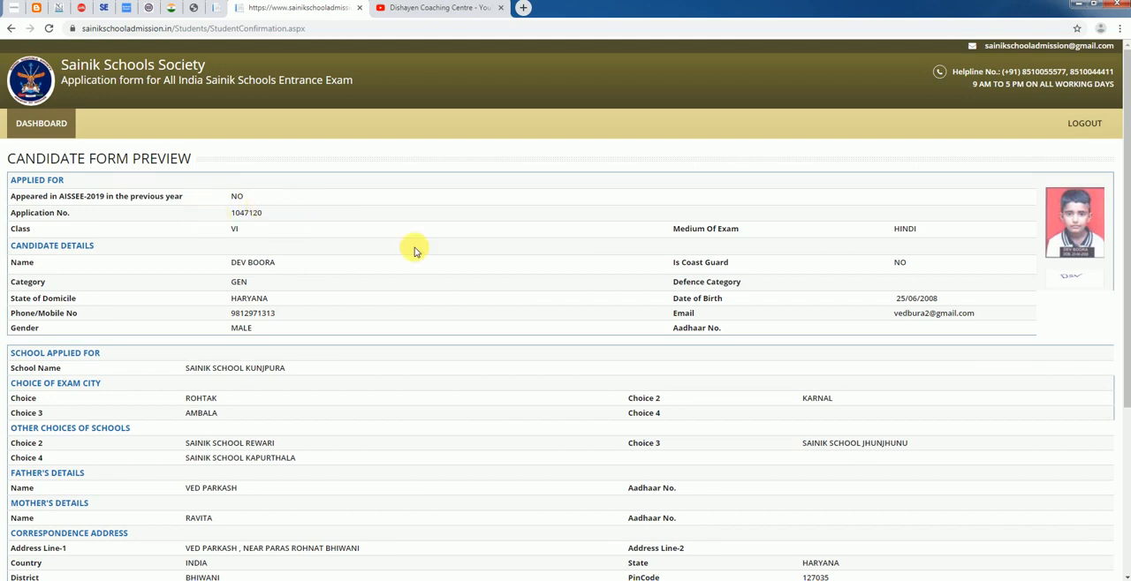
scroll(504, 262, down, 1)
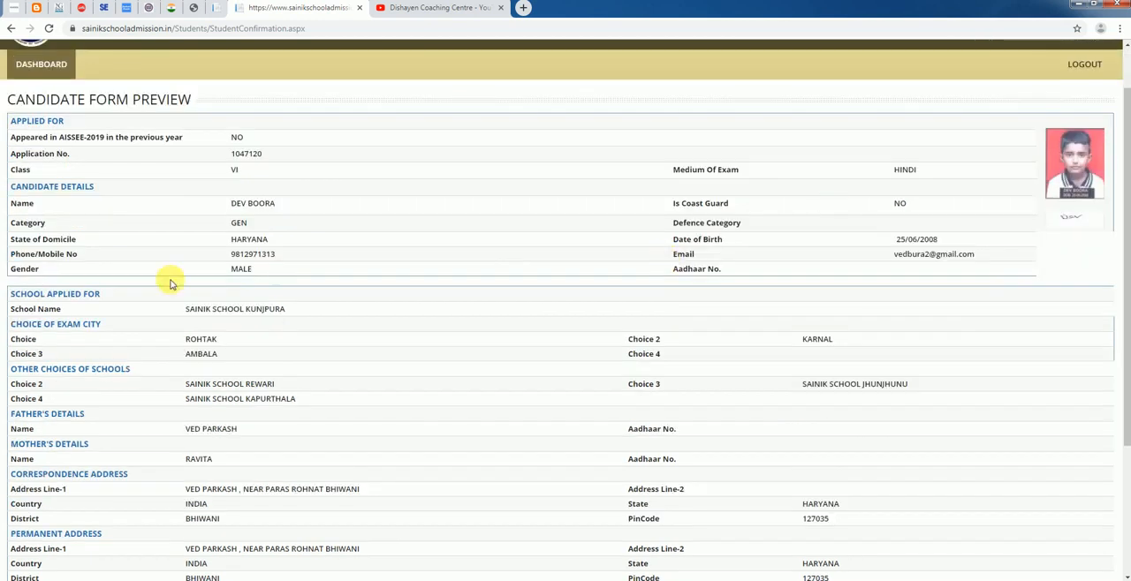
scroll(260, 281, down, 3)
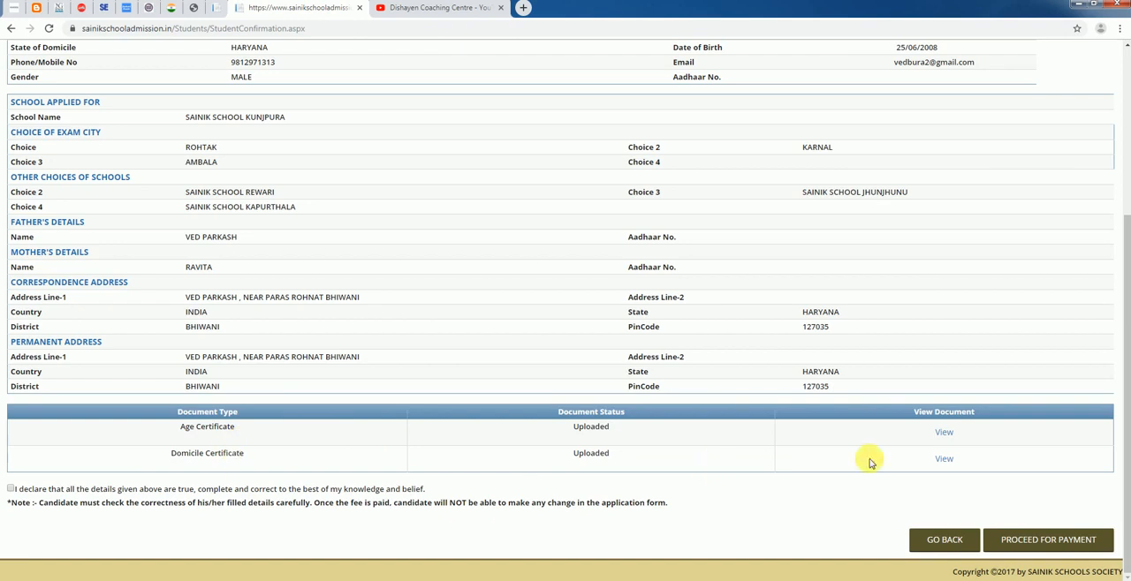
click(12, 490)
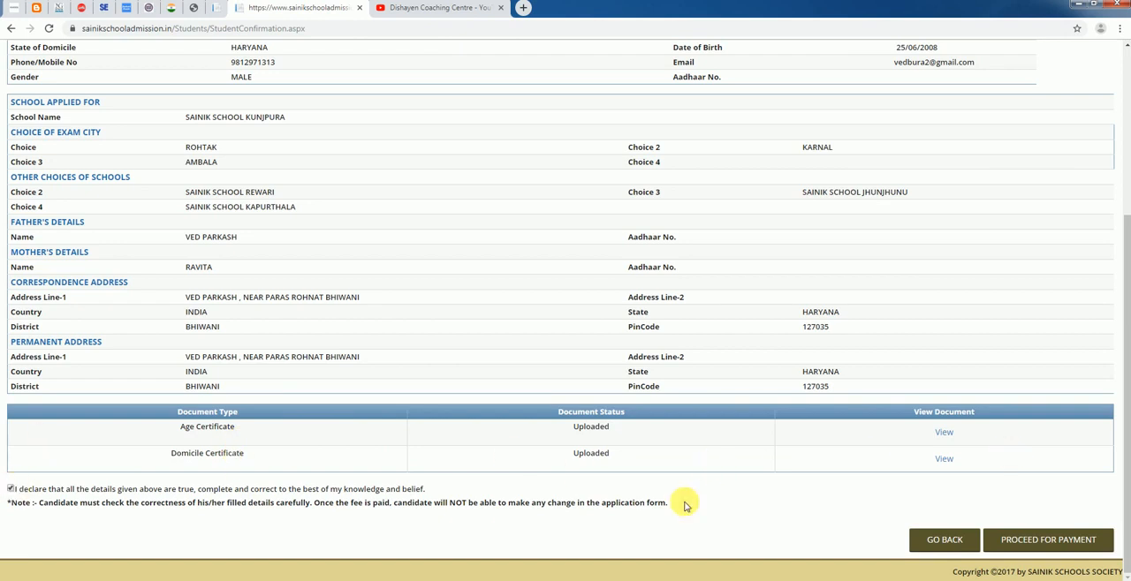
click(1055, 541)
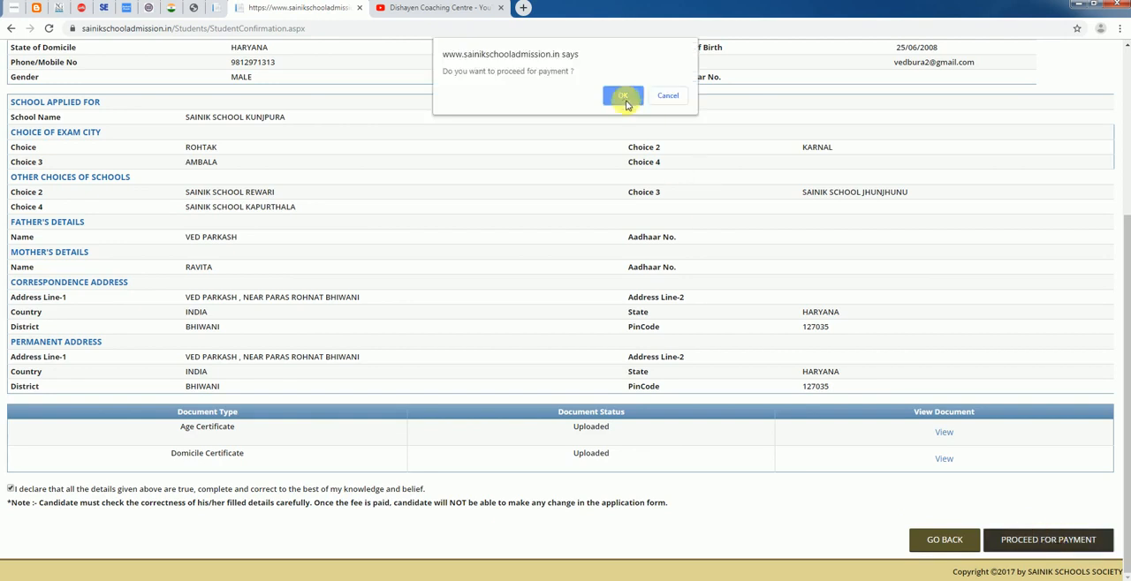
click(622, 97)
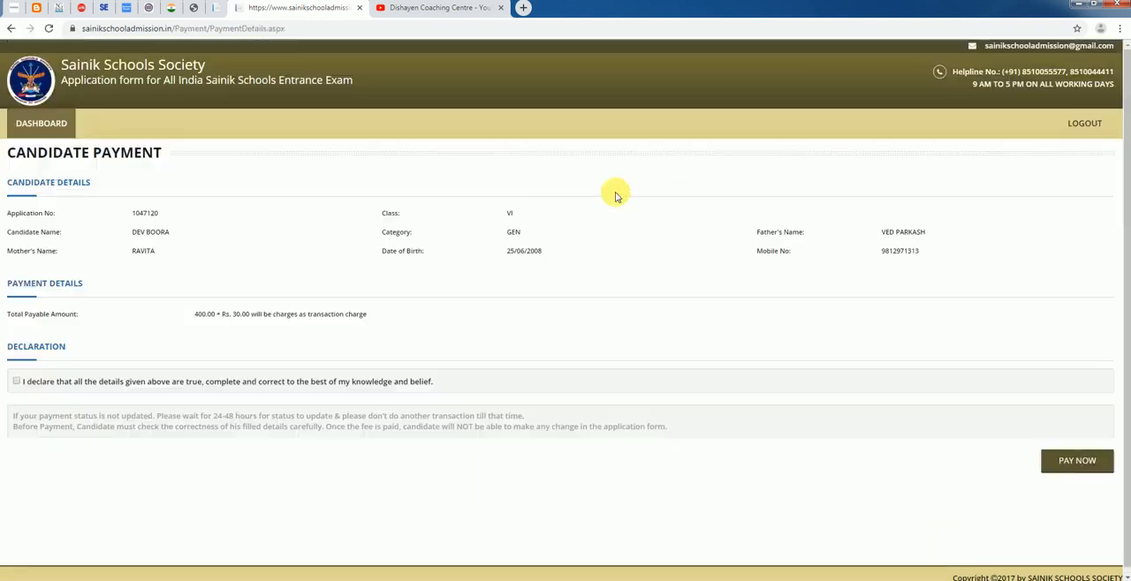
Accept the declaration on the candidate payment page and confirm paying the application fee now
click(17, 382)
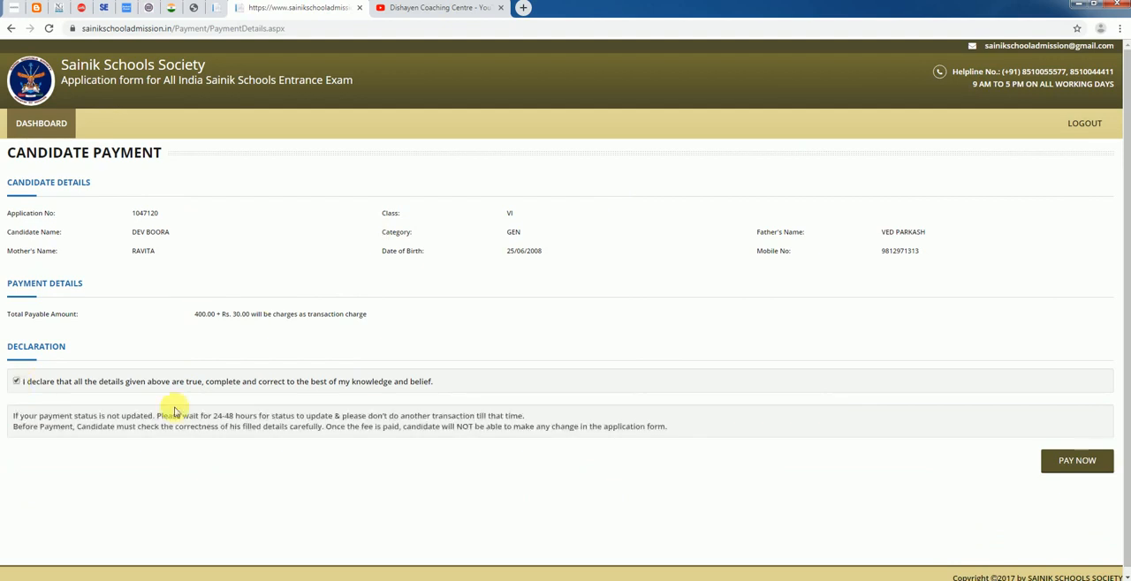
click(1077, 461)
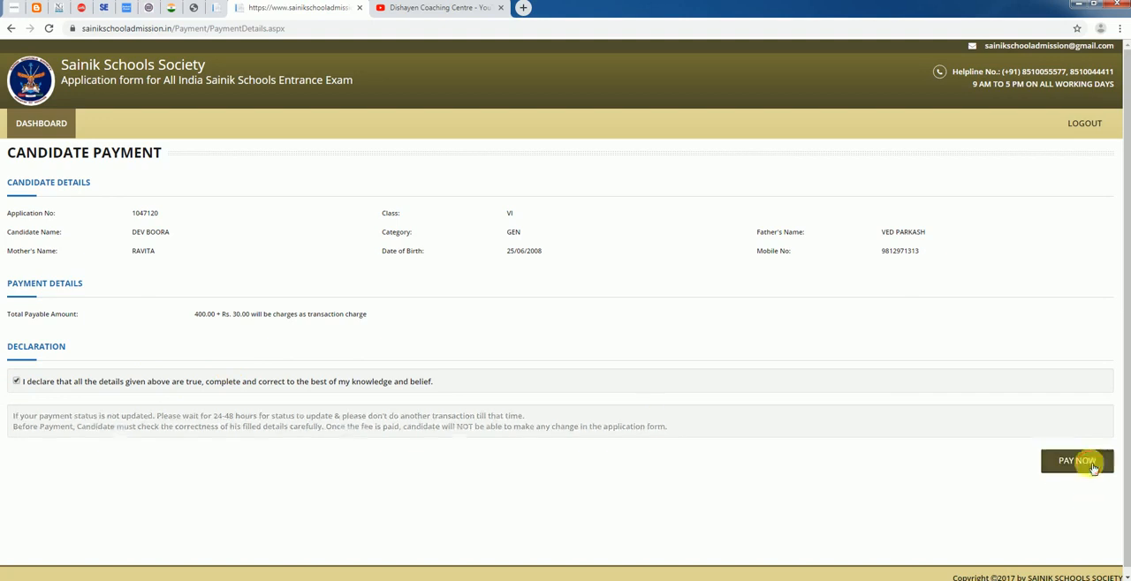
click(1091, 461)
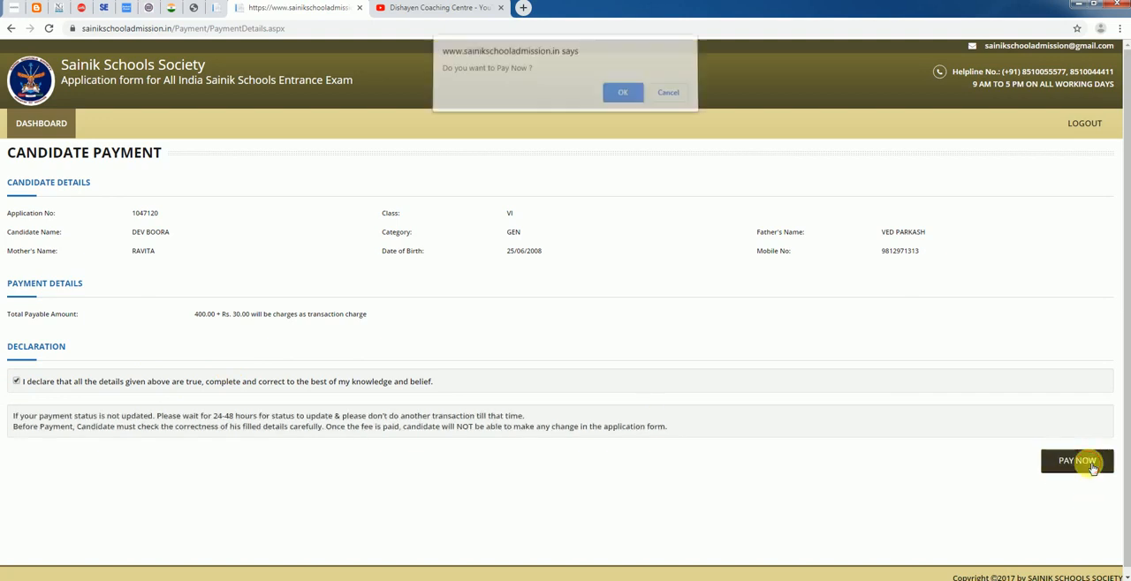
click(617, 97)
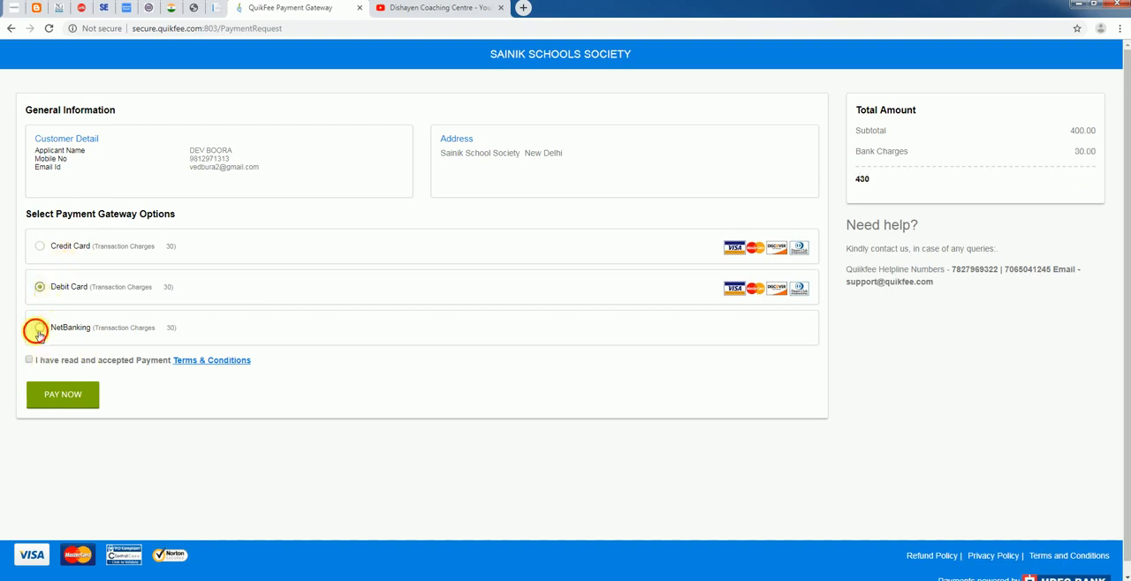
Select Credit Card as the payment option with the payment terms accepted, start the payment, and cancel the transaction acknowledgement
click(44, 251)
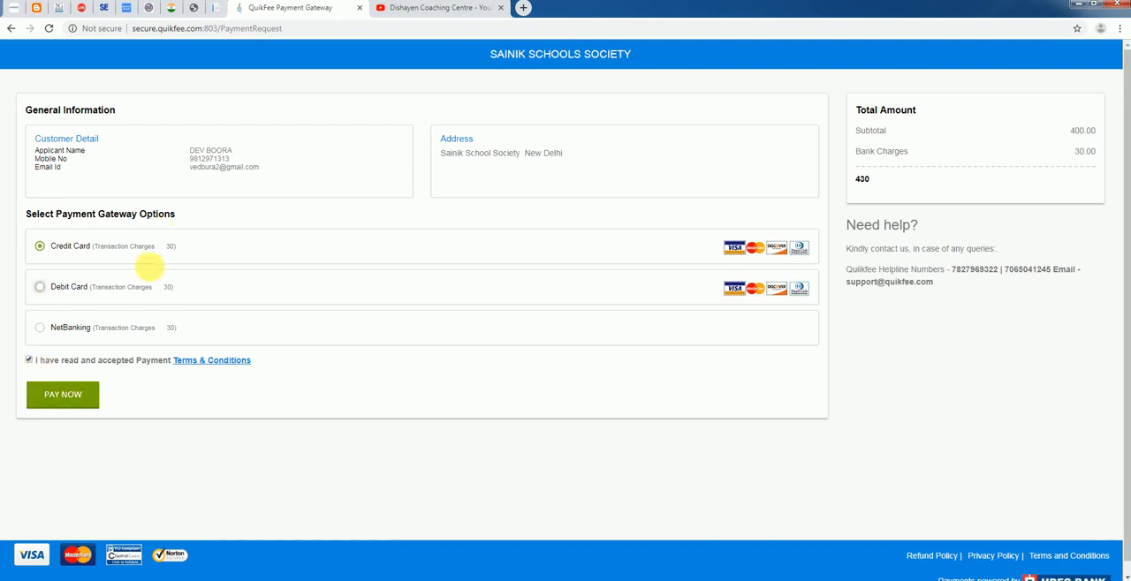
click(121, 295)
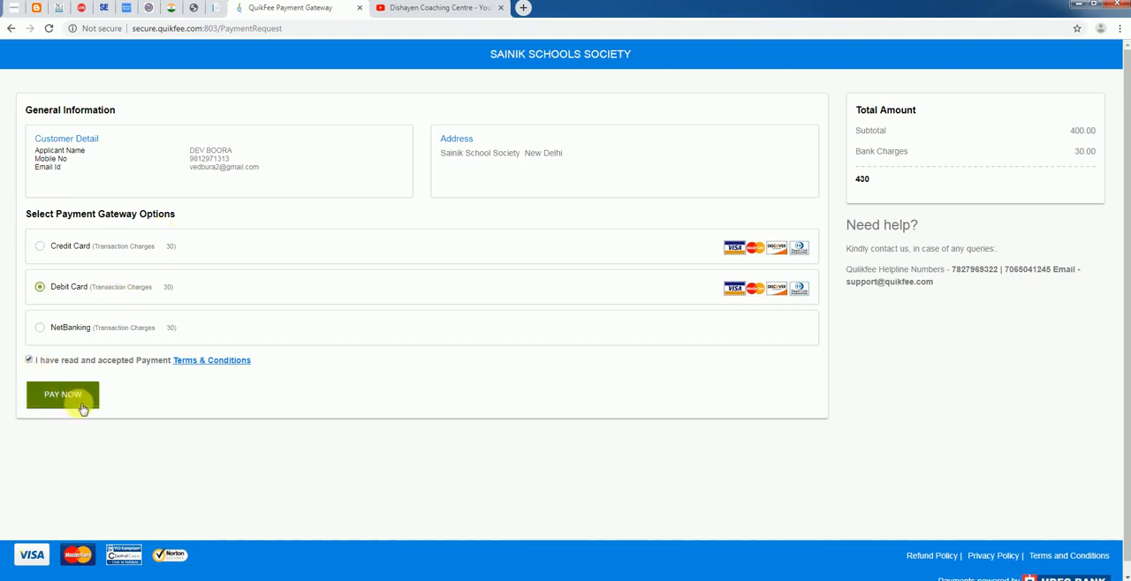
click(114, 247)
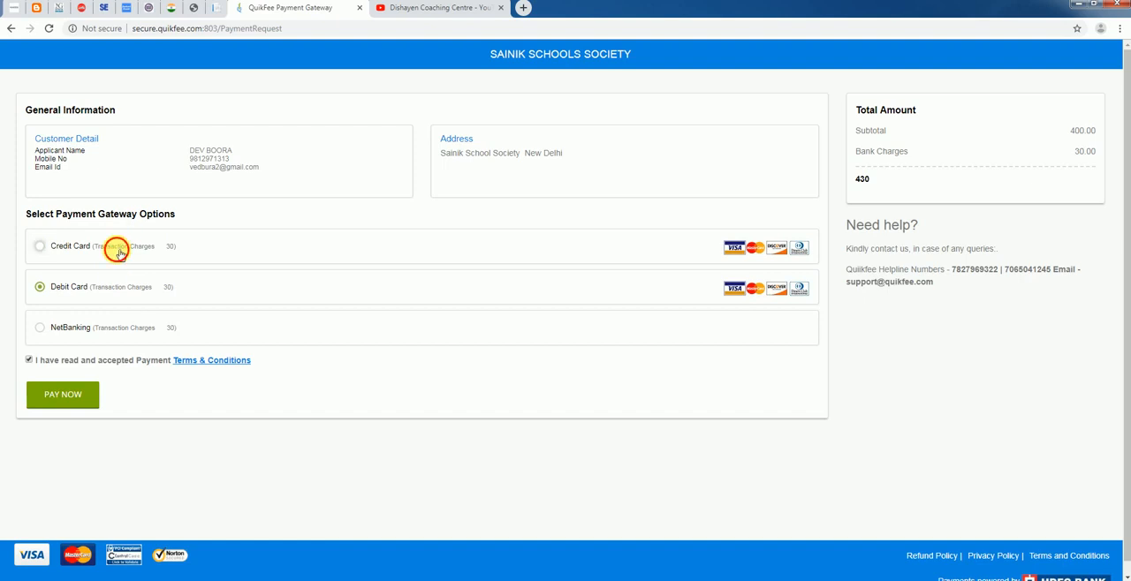
click(91, 396)
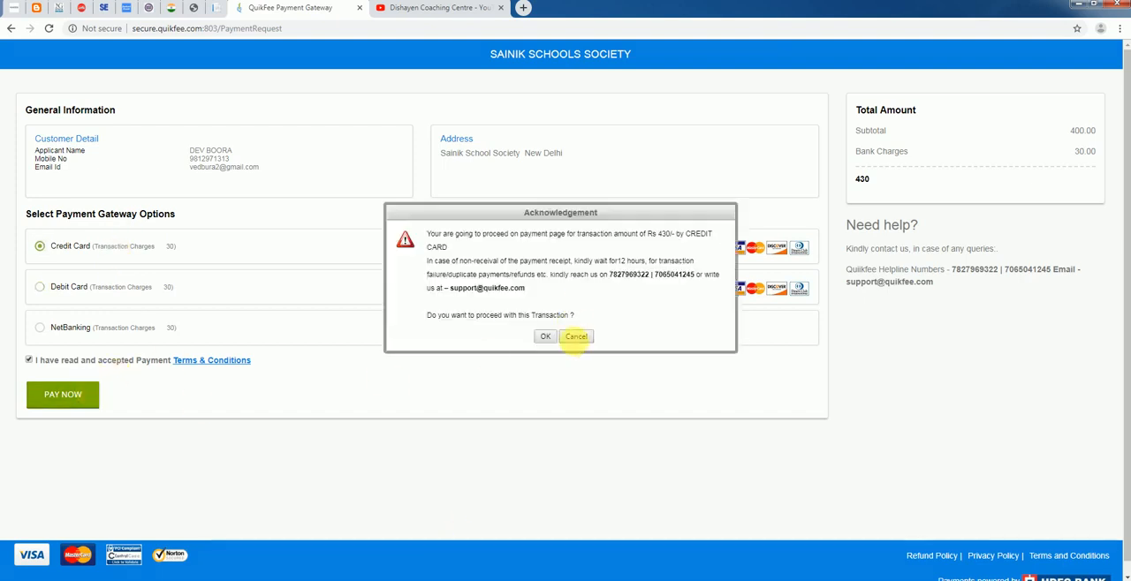
click(574, 337)
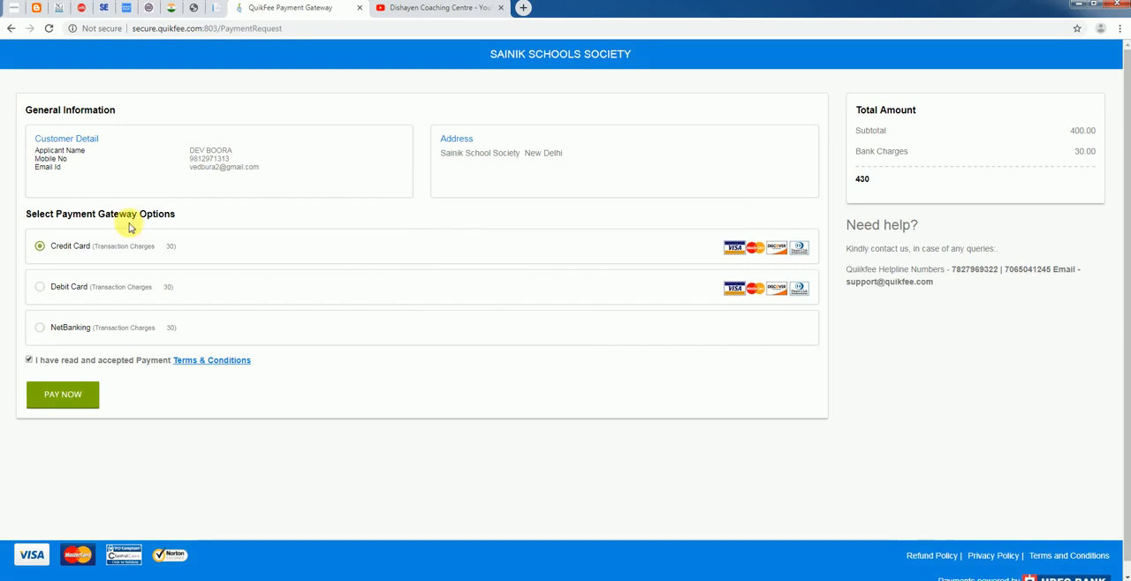